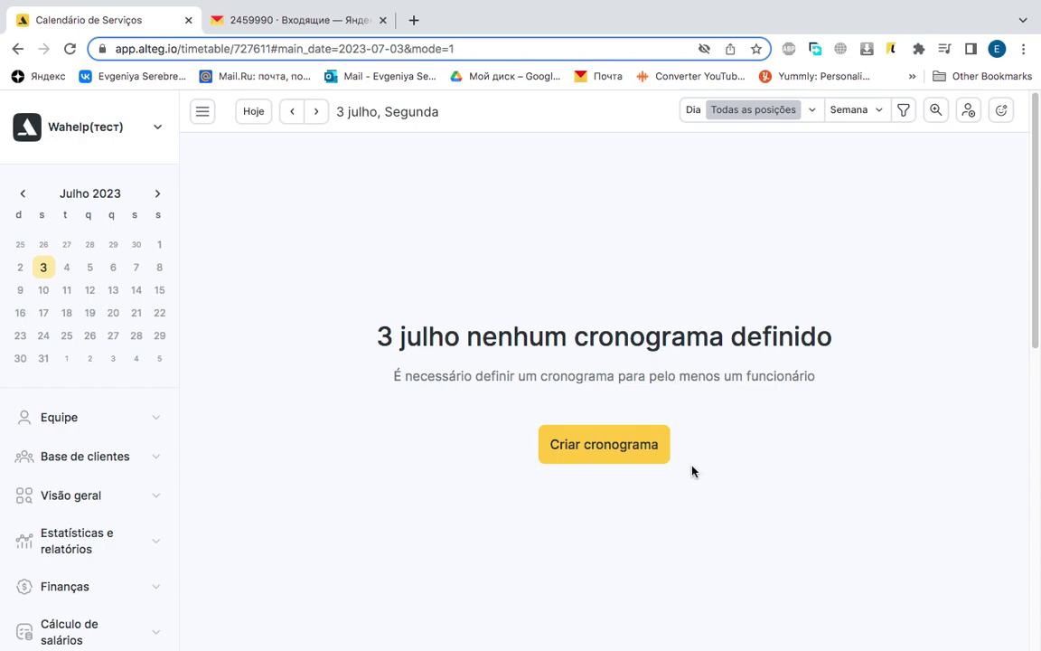
Open the Clientes list from the client base section.
{"action": "scroll", "coordinate": [100, 443], "scroll_direction": "down", "scroll_amount": 1}
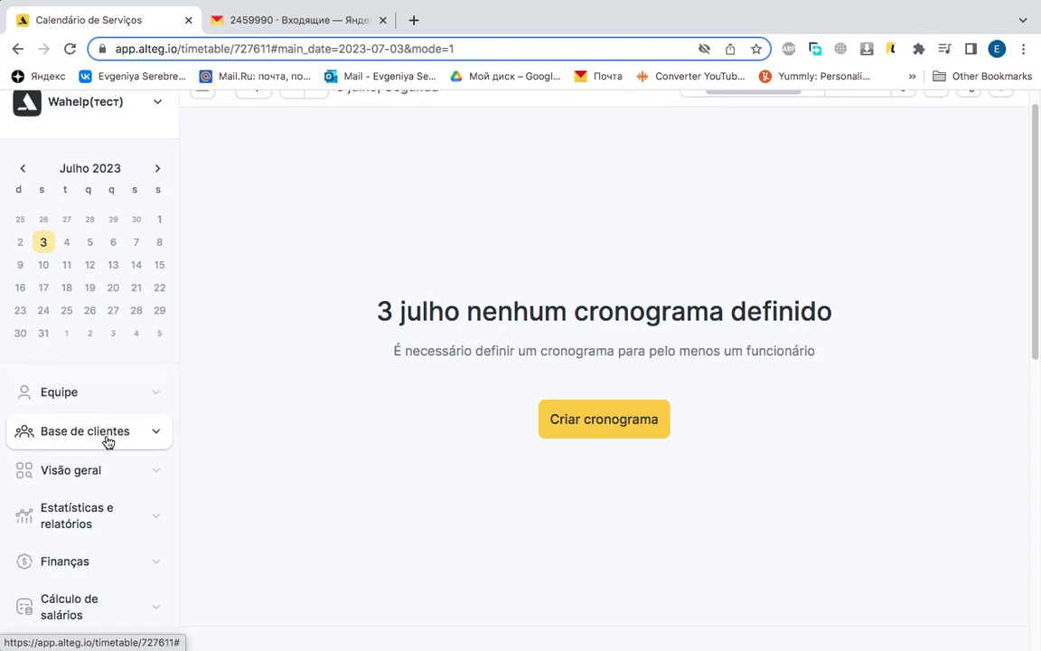
{"action": "left_click", "coordinate": [107, 441]}
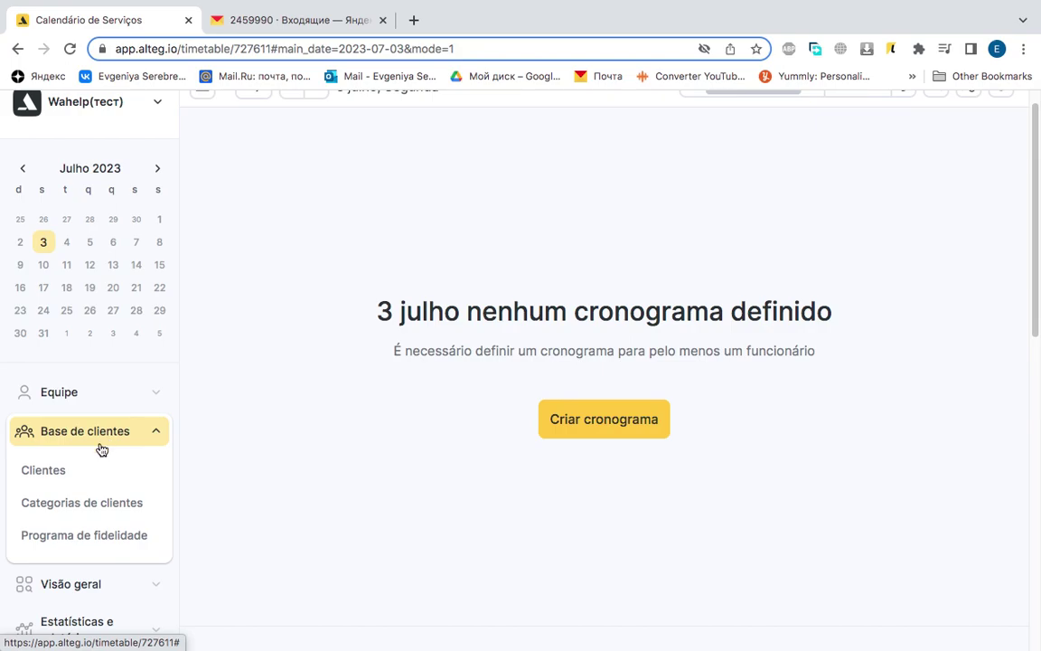
{"action": "left_click", "coordinate": [51, 472]}
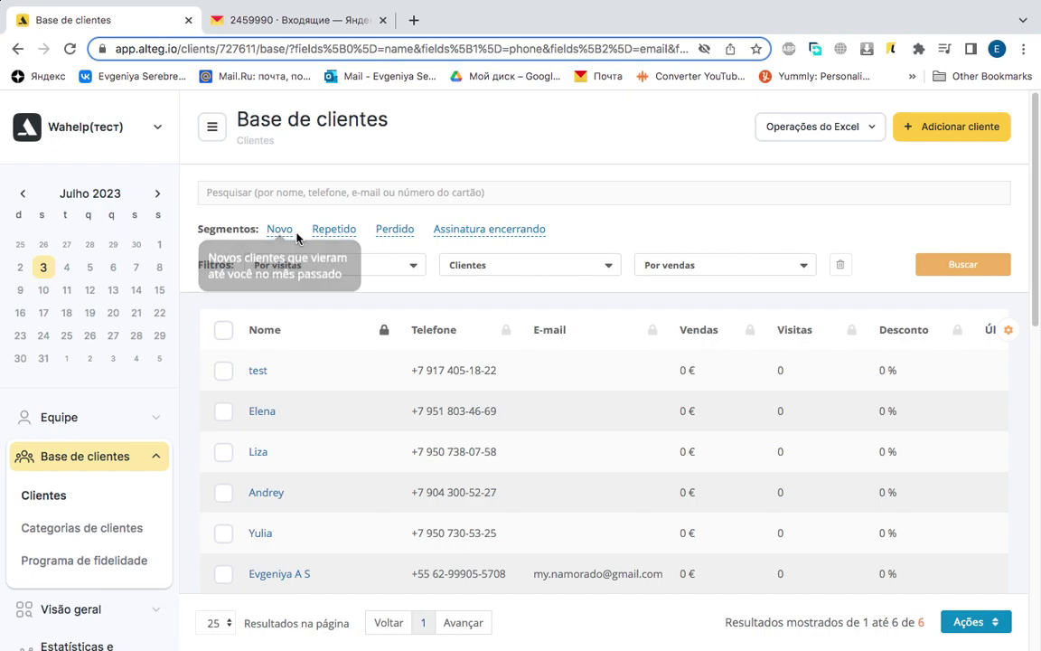
Apply the Perdido segment to the client list and remove it again.
{"action": "mouse_move", "coordinate": [399, 231]}
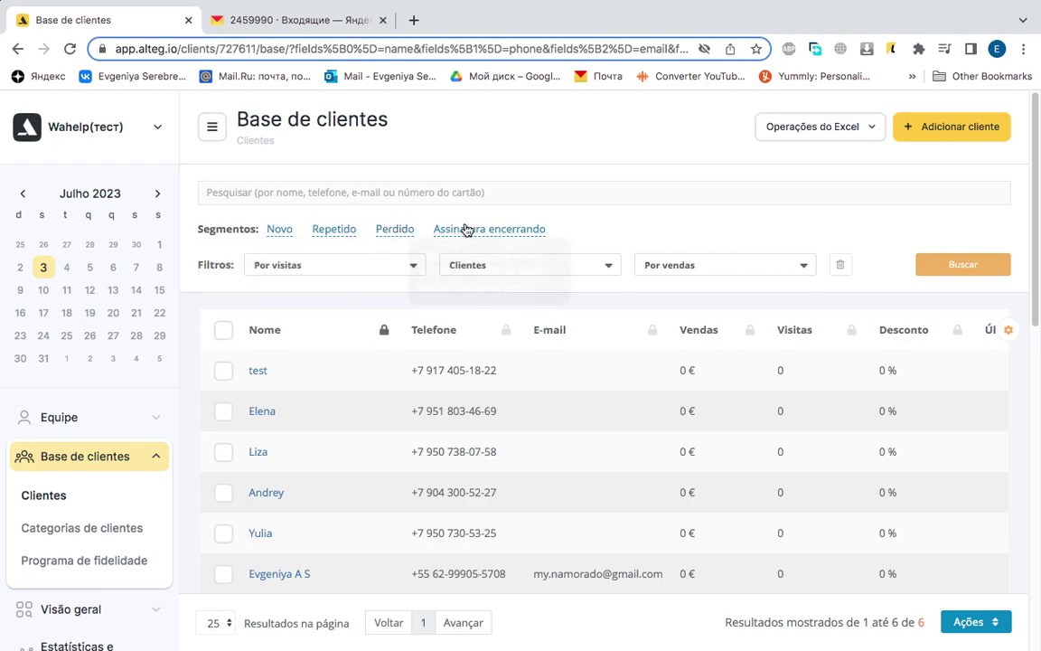
{"action": "left_click", "coordinate": [395, 233]}
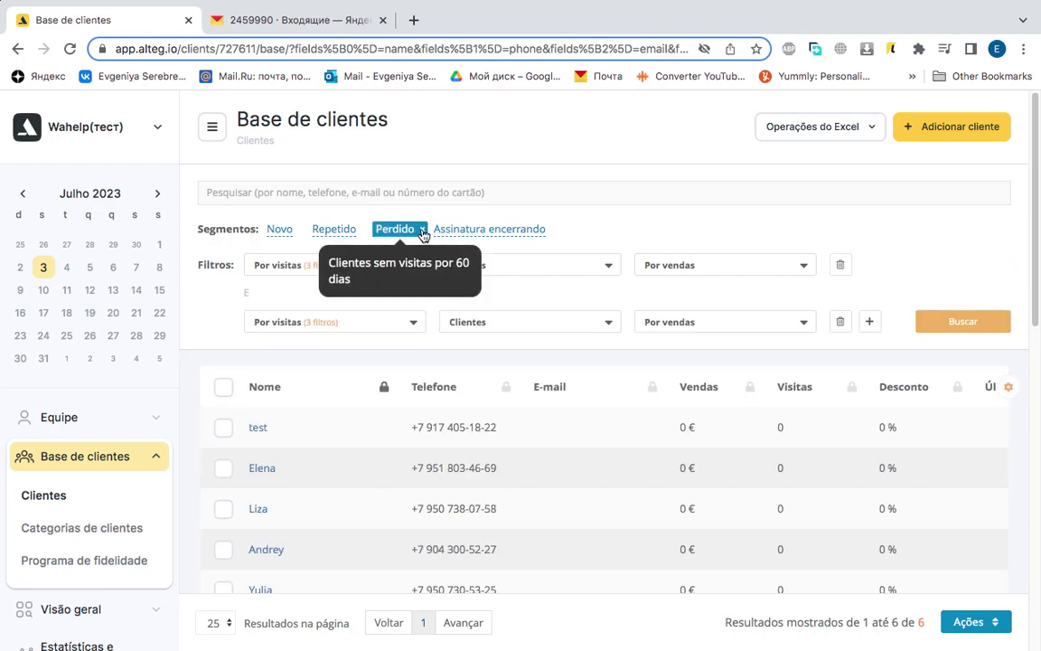
{"action": "left_click", "coordinate": [421, 230]}
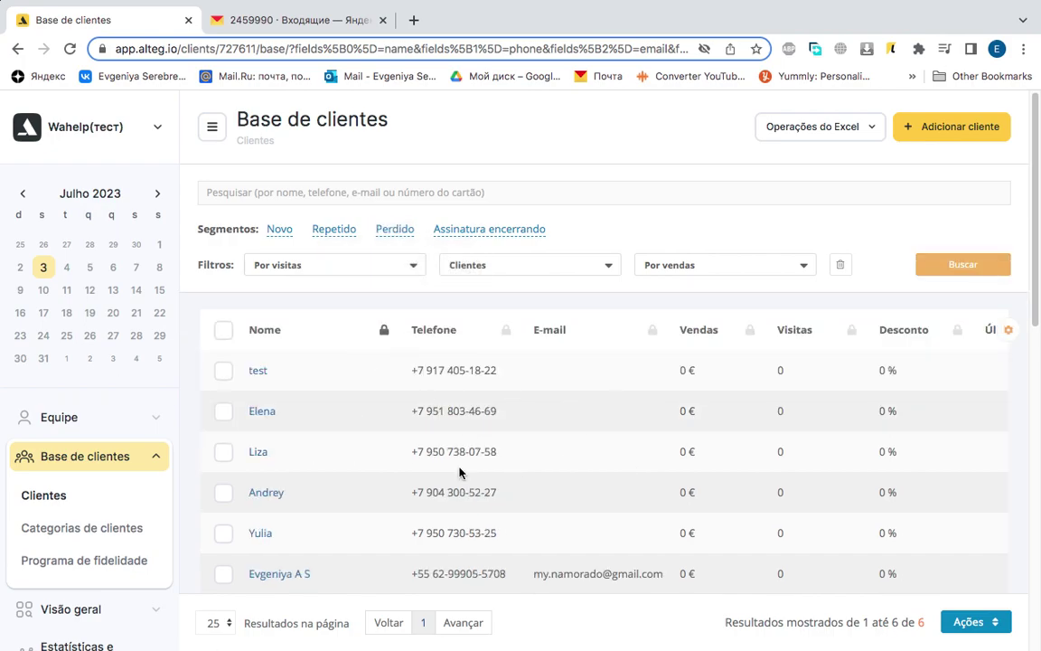
{"action": "scroll", "coordinate": [329, 355], "scroll_direction": "down", "scroll_amount": 3}
{"action": "scroll", "coordinate": [363, 326], "scroll_direction": "up", "scroll_amount": 3}
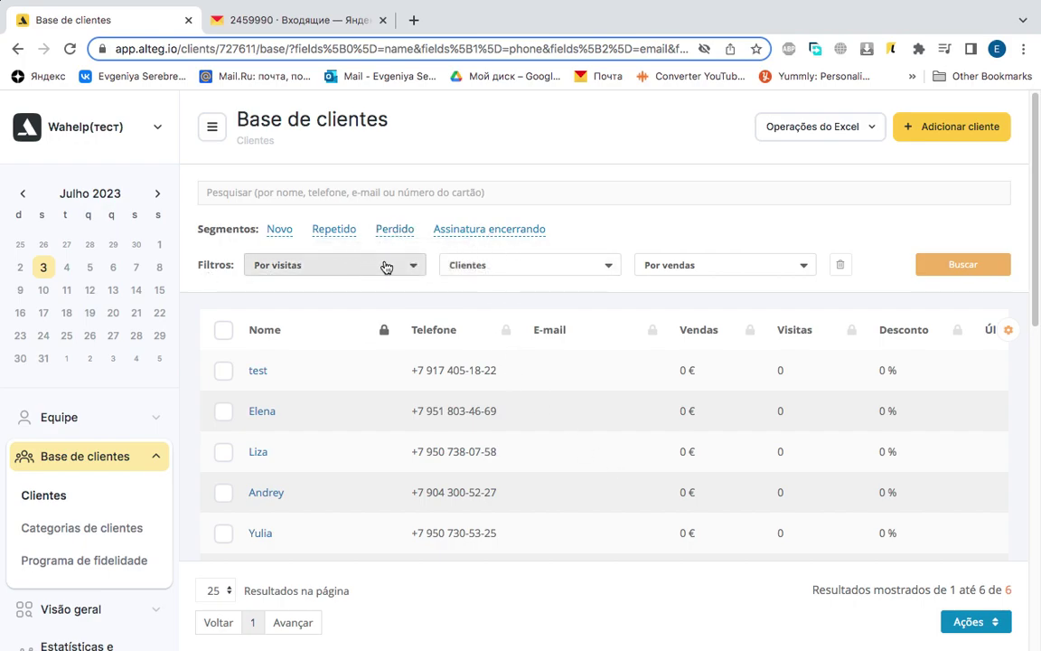
Examine the available criteria in the Por visitas, Clientes and Por vendas filters.
{"action": "left_click", "coordinate": [411, 266]}
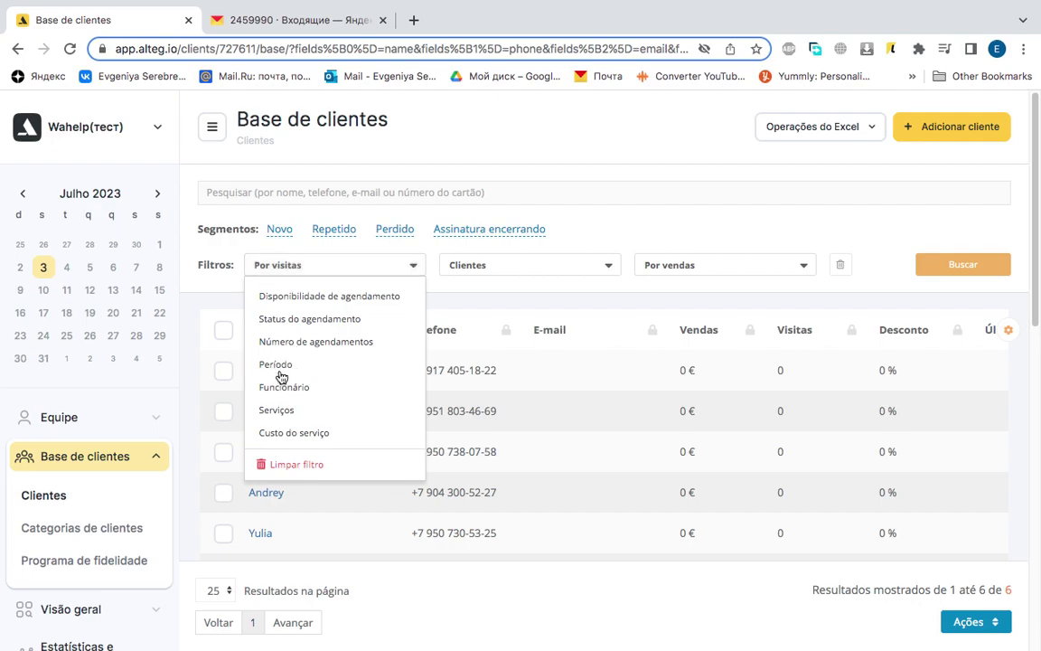
{"action": "left_click", "coordinate": [414, 266]}
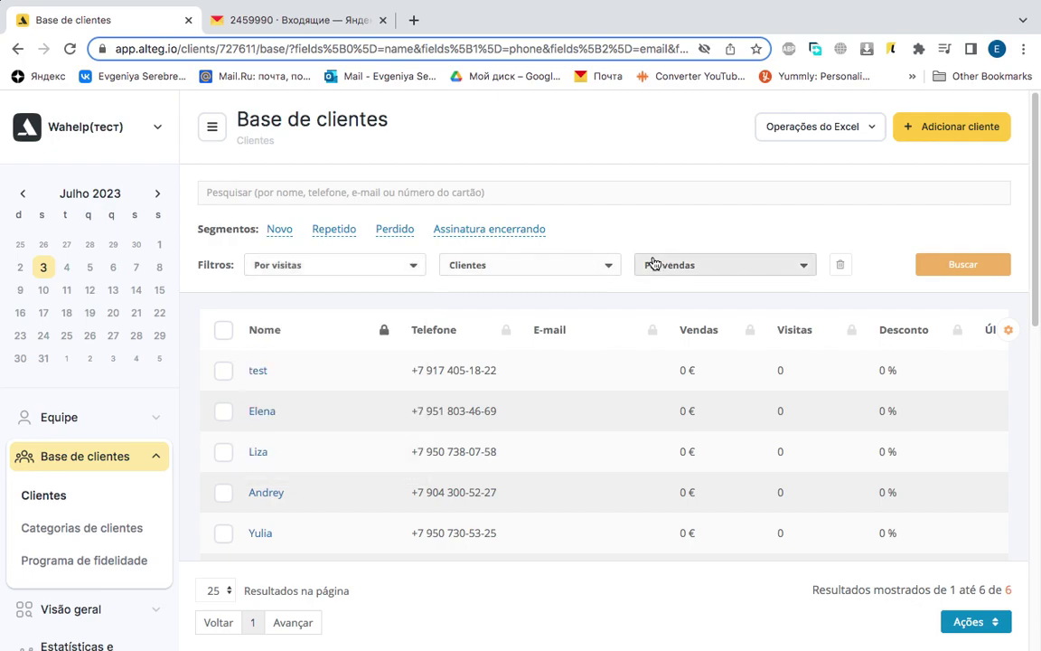
{"action": "left_click", "coordinate": [602, 267]}
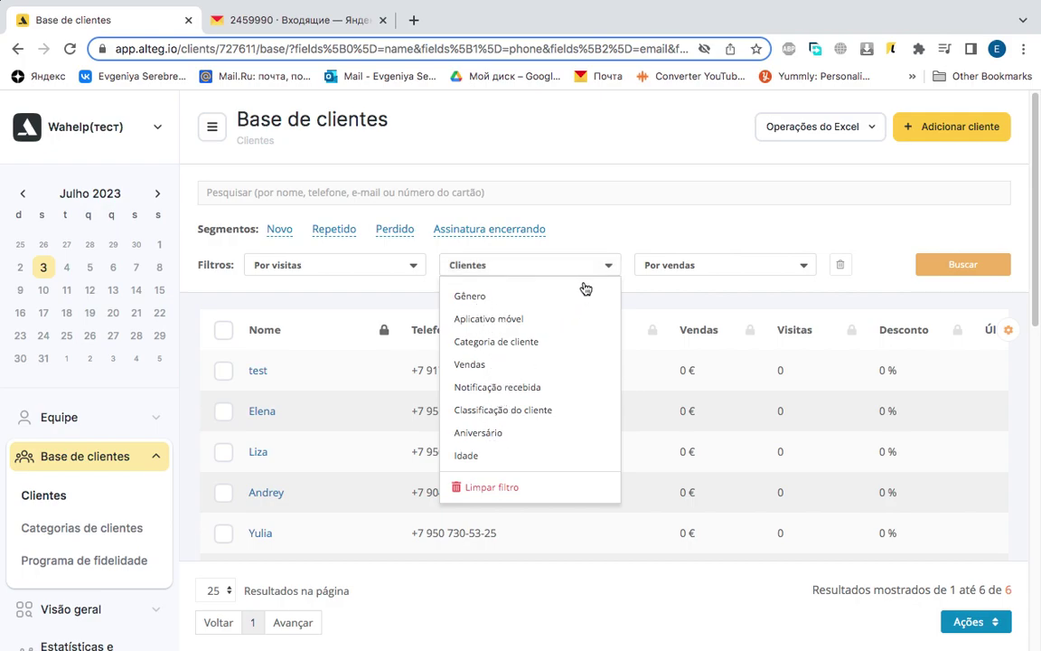
{"action": "left_click", "coordinate": [608, 269]}
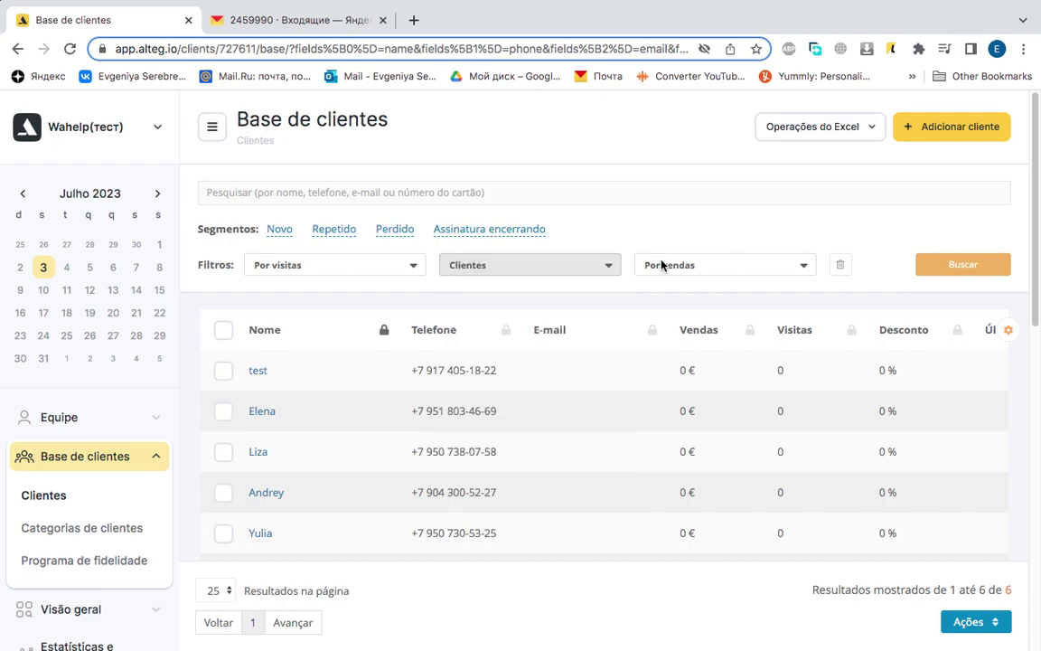
{"action": "left_click", "coordinate": [803, 268]}
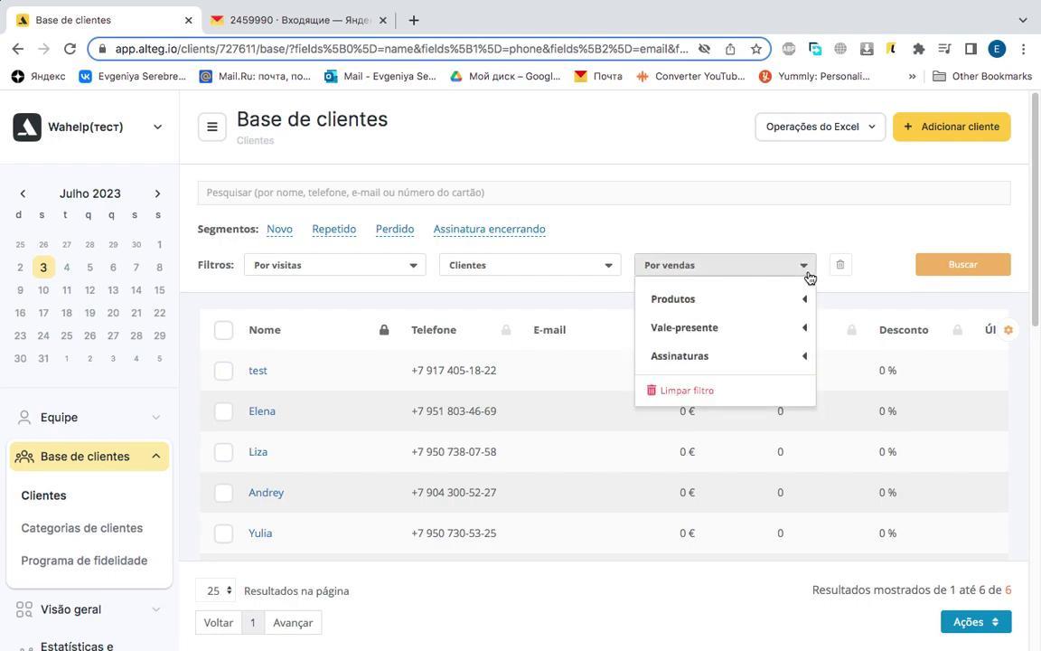
{"action": "left_click", "coordinate": [722, 265]}
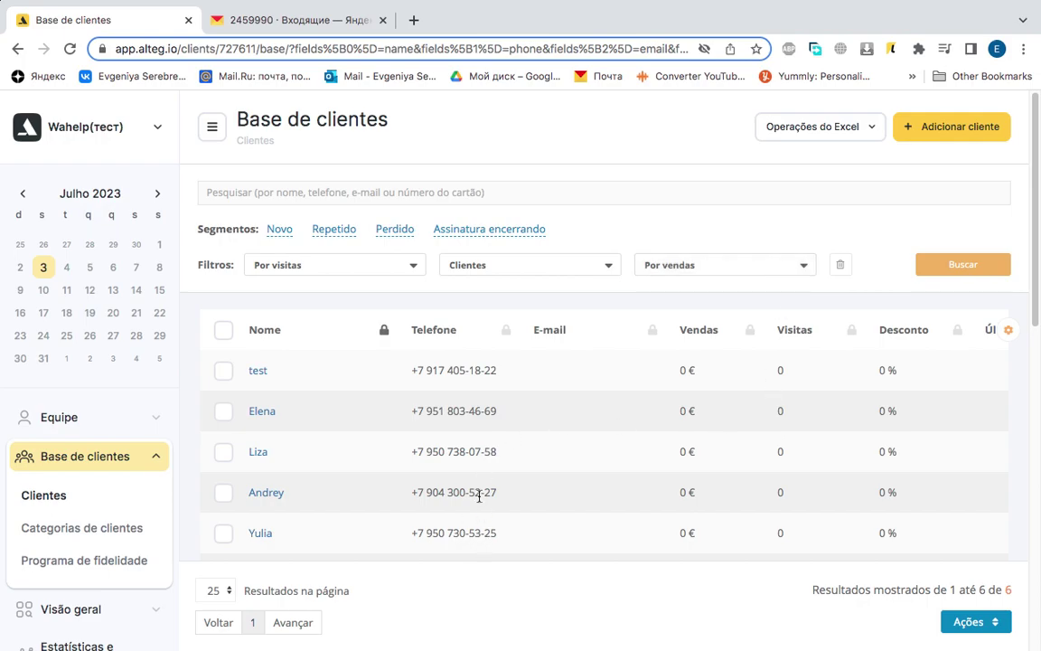
Select all clients in the table.
{"action": "scroll", "coordinate": [479, 495], "scroll_direction": "down", "scroll_amount": 1}
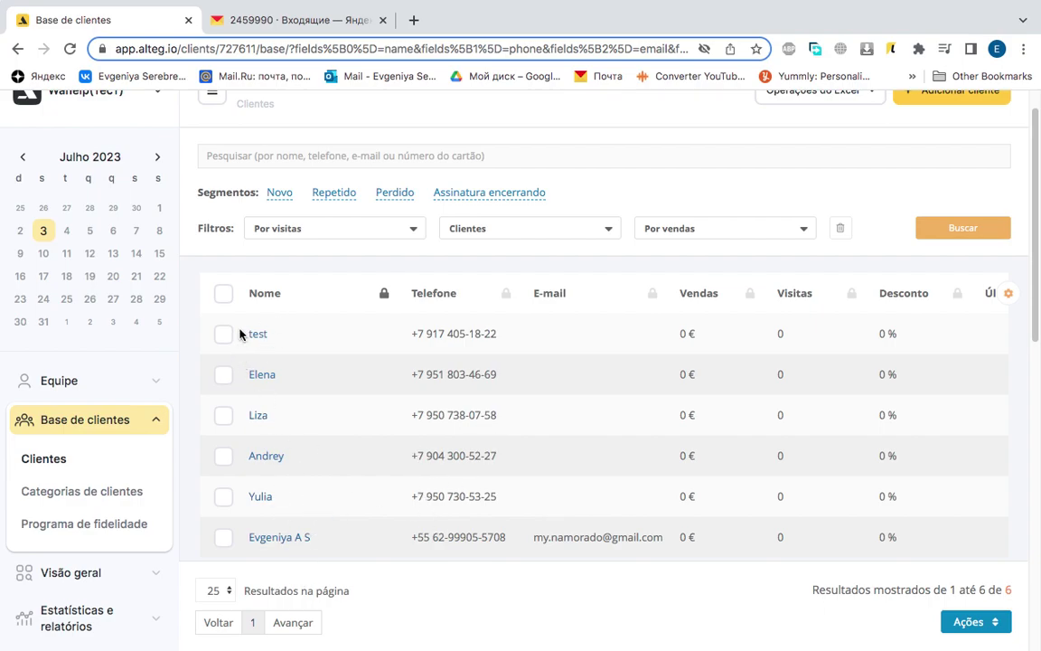
{"action": "left_click", "coordinate": [223, 294]}
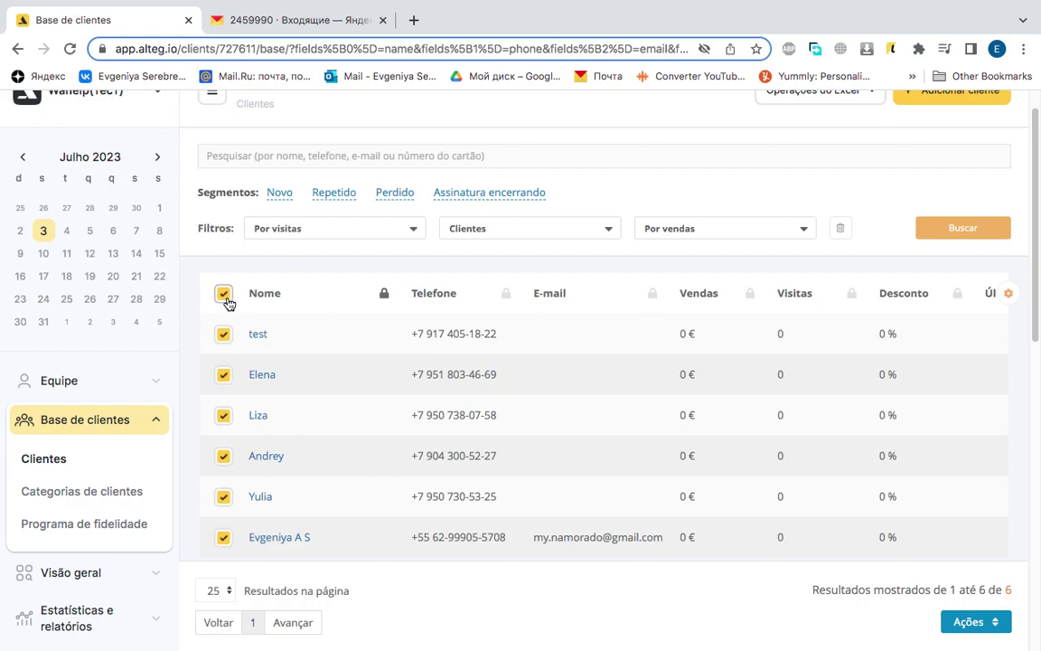
{"action": "scroll", "coordinate": [378, 418], "scroll_direction": "down", "scroll_amount": 2}
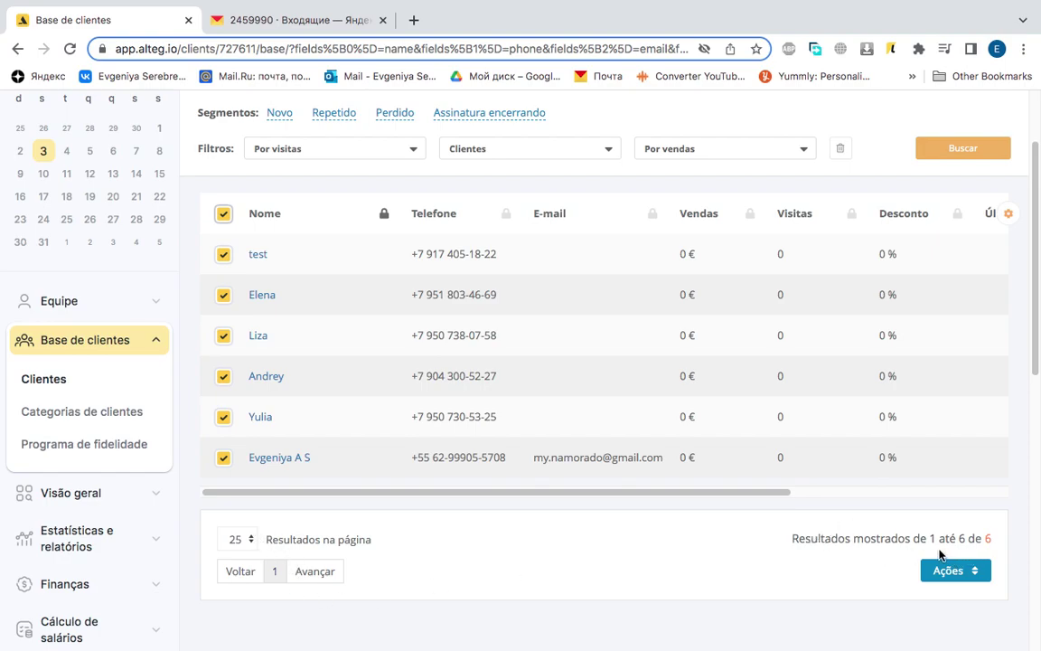
{"action": "scroll", "coordinate": [440, 476], "scroll_direction": "down", "scroll_amount": 1}
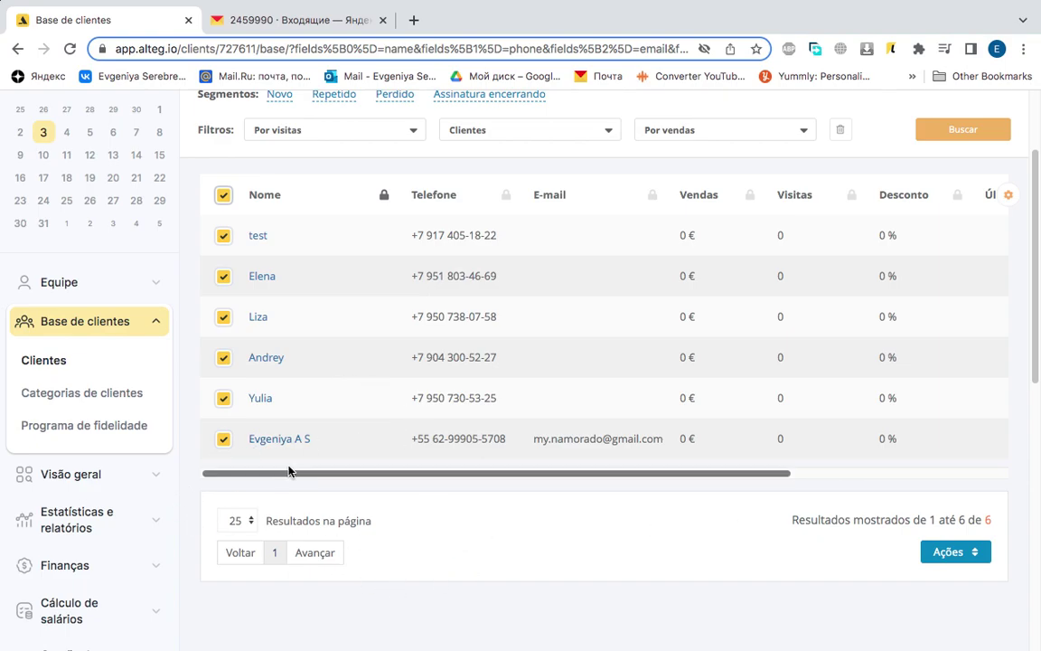
{"action": "scroll", "coordinate": [430, 442], "scroll_direction": "up", "scroll_amount": 1}
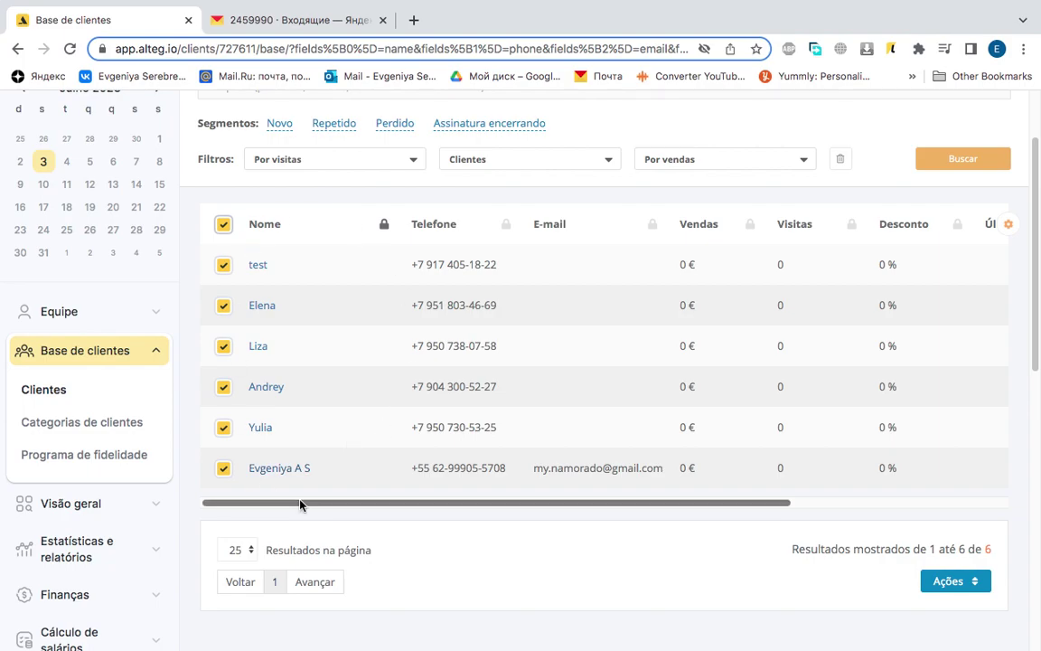
Export the client base to Excel, using "Link para descarregar a base de clientes Wahelp(тест)" as the e-mail subject.
{"action": "scroll", "coordinate": [492, 448], "scroll_direction": "up", "scroll_amount": 2}
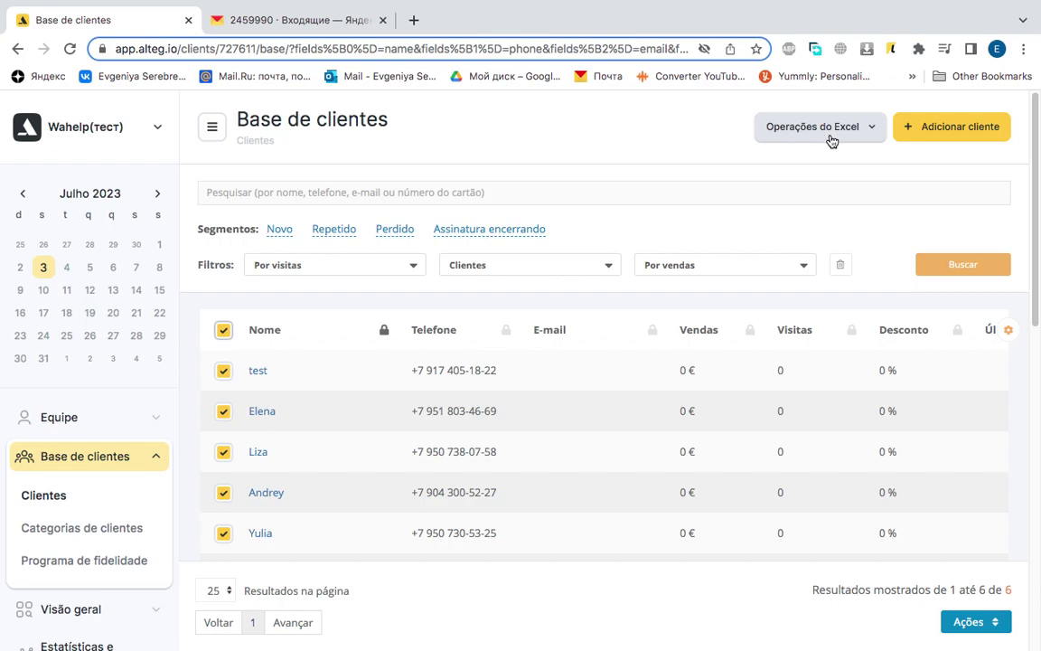
{"action": "left_click", "coordinate": [874, 139]}
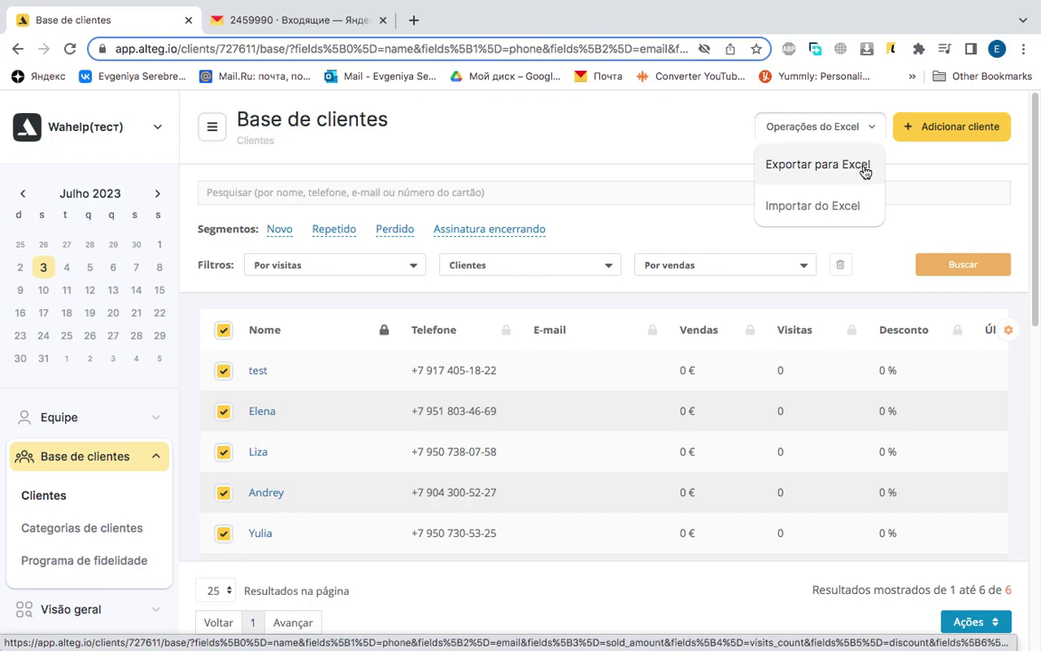
{"action": "left_click", "coordinate": [855, 167]}
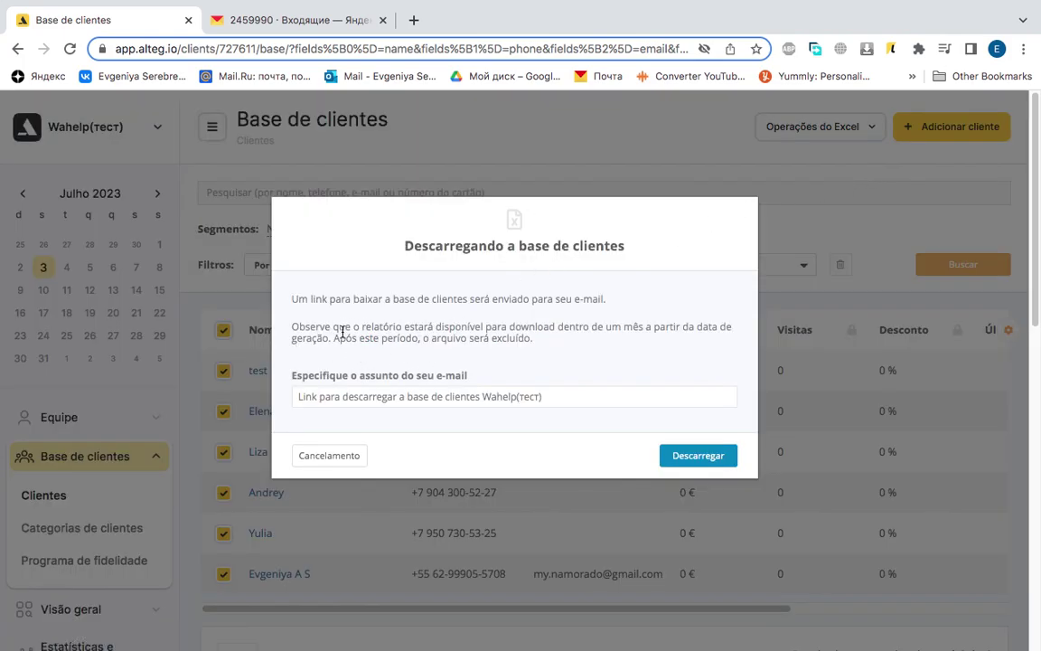
{"action": "left_click_drag", "start_coordinate": [291, 300], "coordinate": [435, 316]}
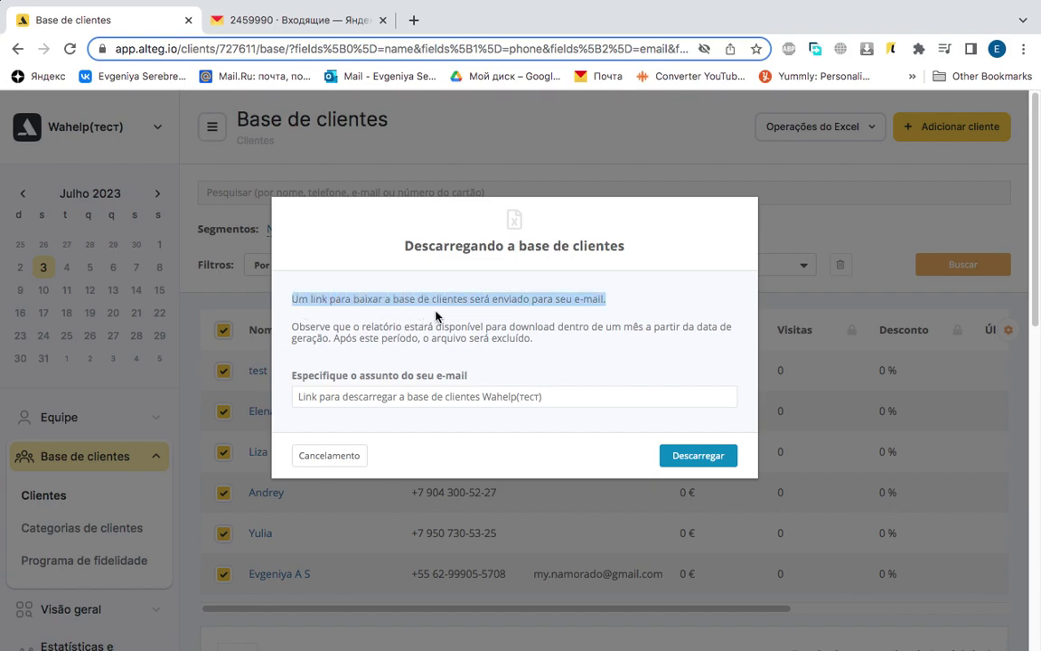
{"action": "left_click", "coordinate": [636, 308]}
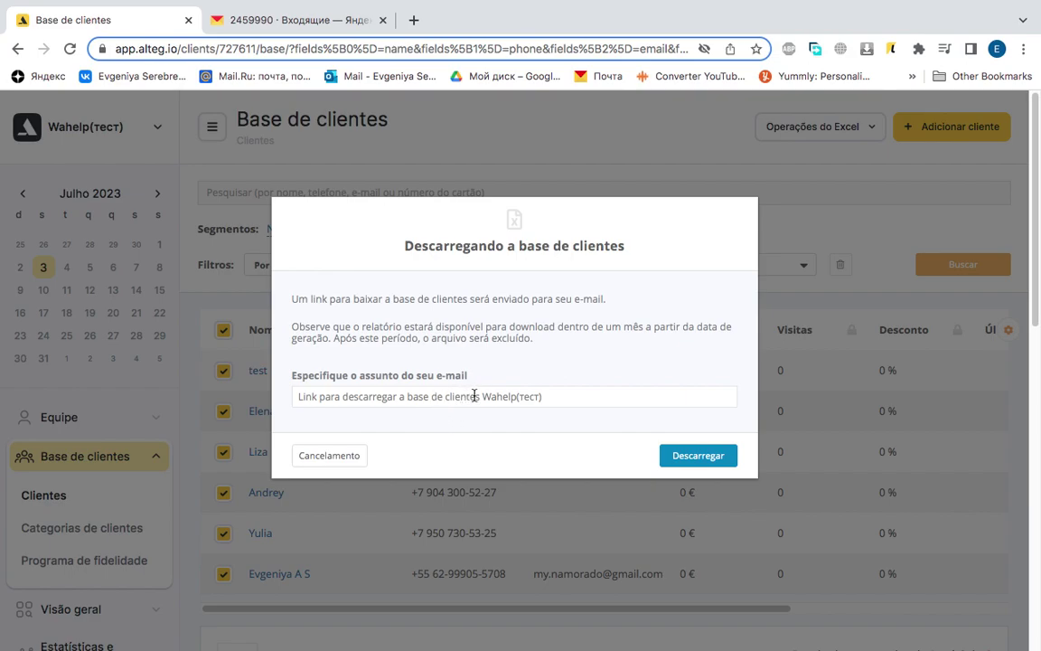
{"action": "left_click", "coordinate": [600, 394]}
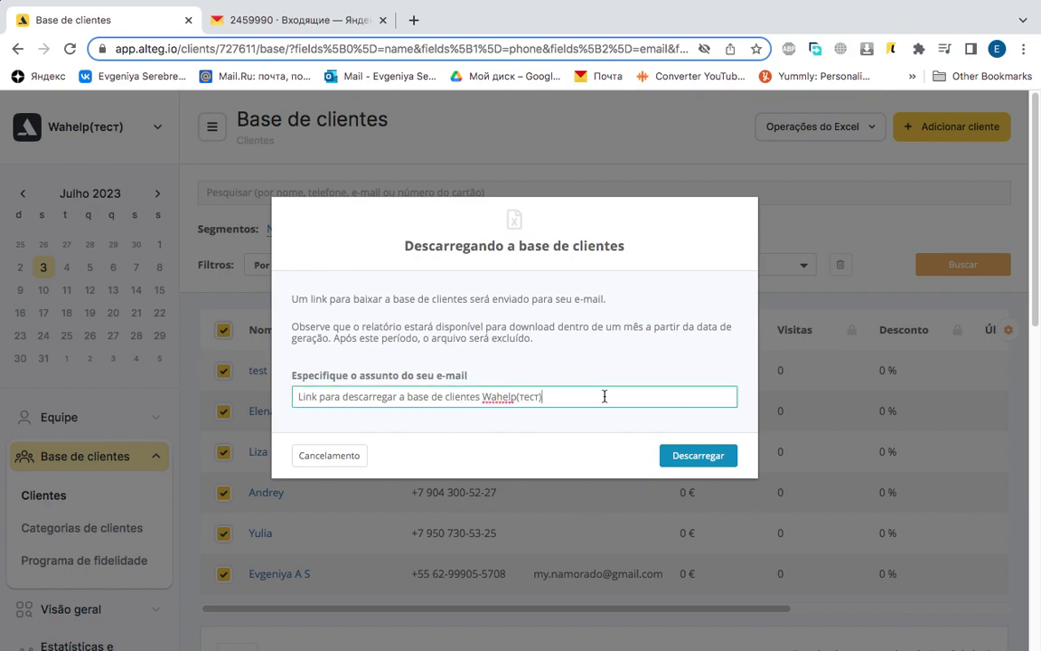
{"action": "left_click", "coordinate": [722, 461]}
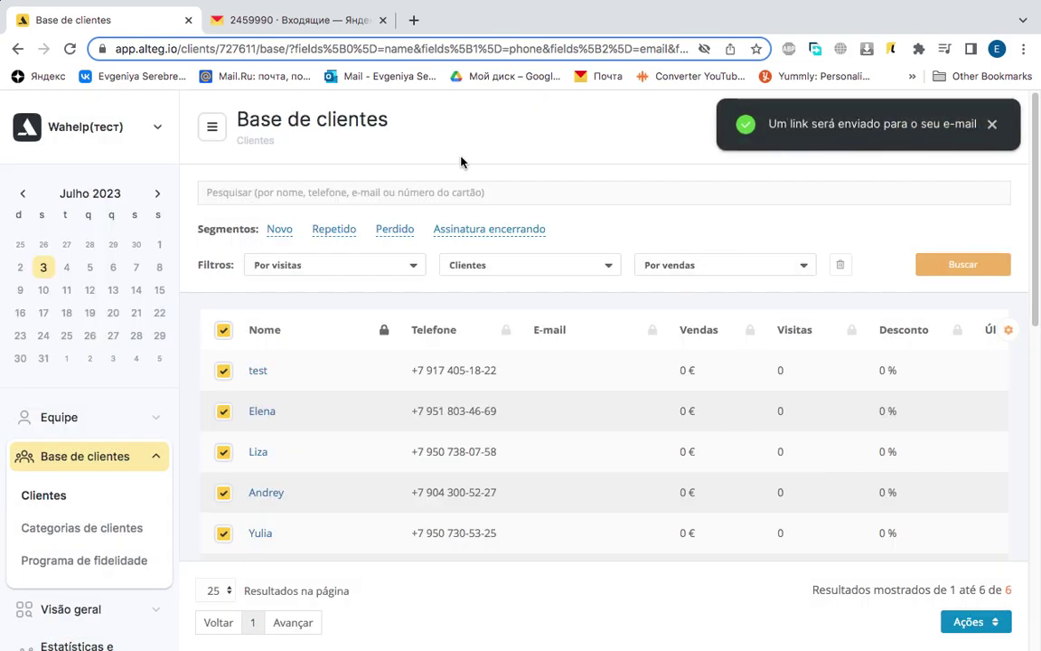
Switch to Yandex Mail, open the newest Wahelp(тест) export message and download Clientes.xls from its link to the Solo Meditations folder.
{"action": "left_click", "coordinate": [337, 20]}
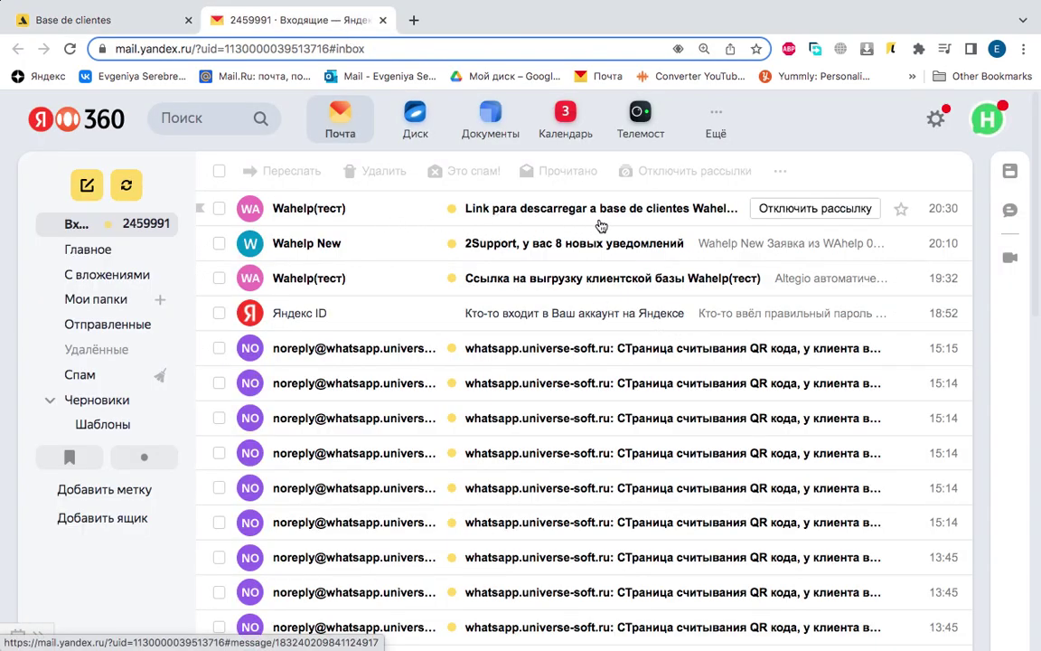
{"action": "left_click", "coordinate": [719, 215]}
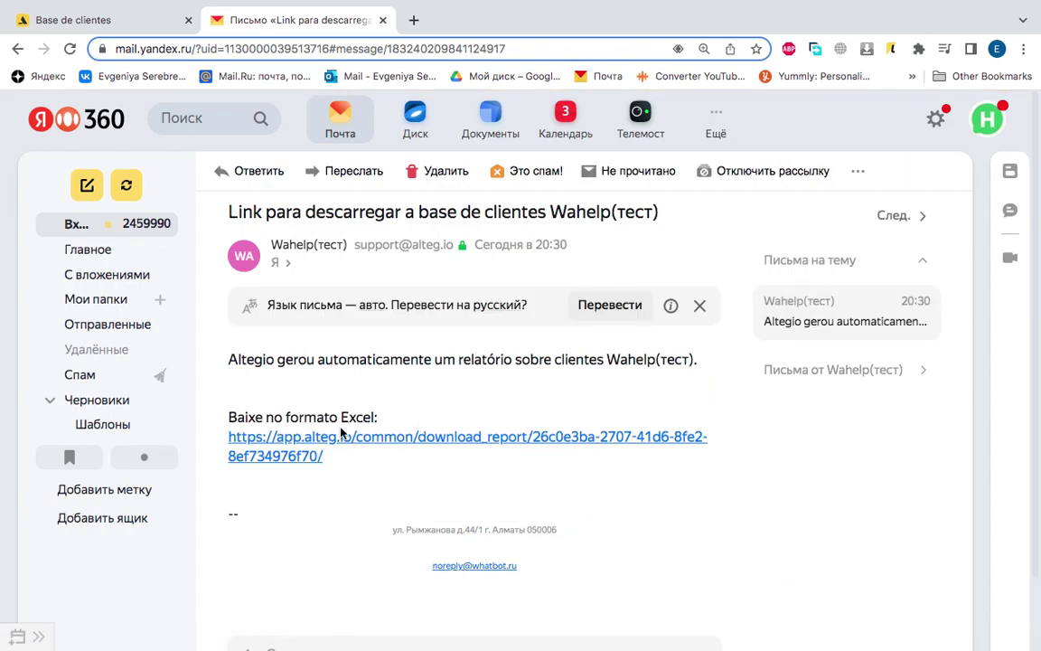
{"action": "left_click", "coordinate": [467, 444]}
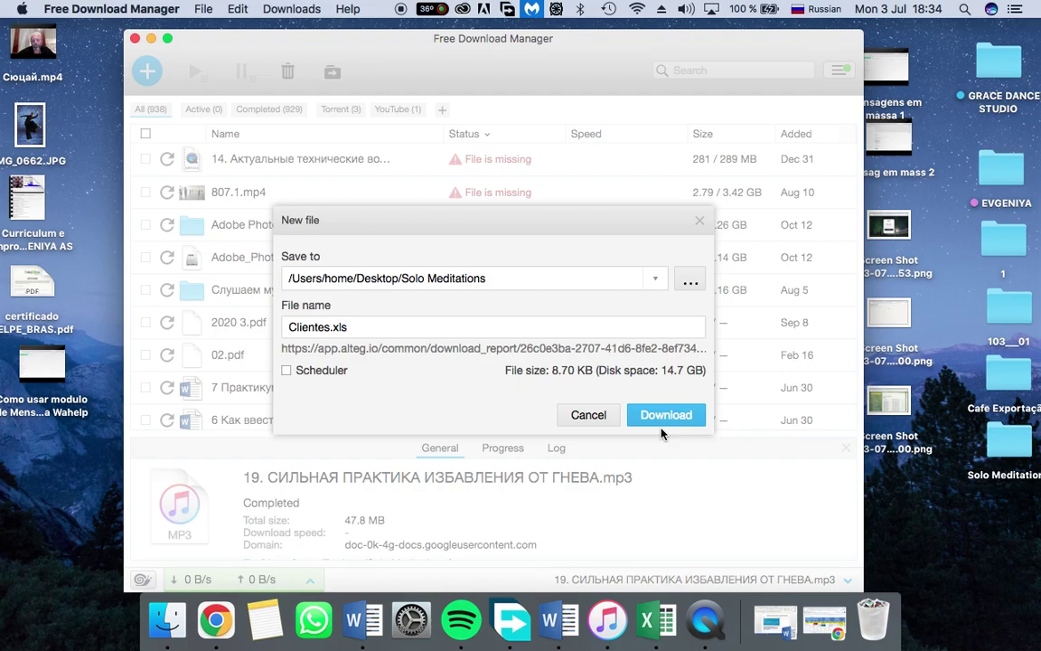
{"action": "left_click", "coordinate": [662, 421]}
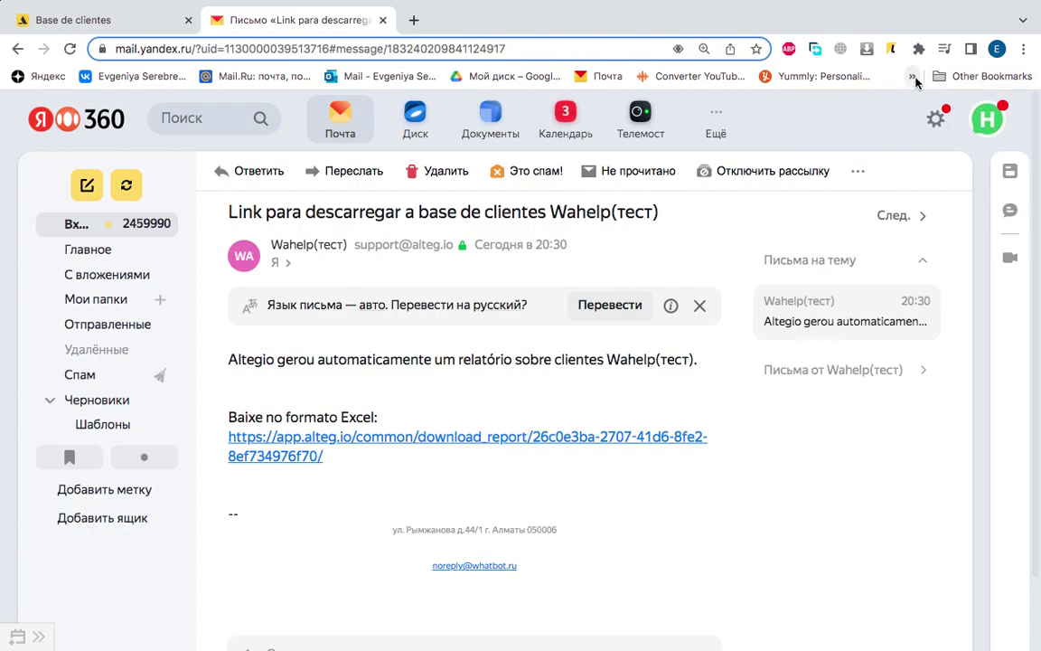
{"action": "left_click", "coordinate": [914, 77]}
{"action": "mouse_move", "coordinate": [931, 77]}
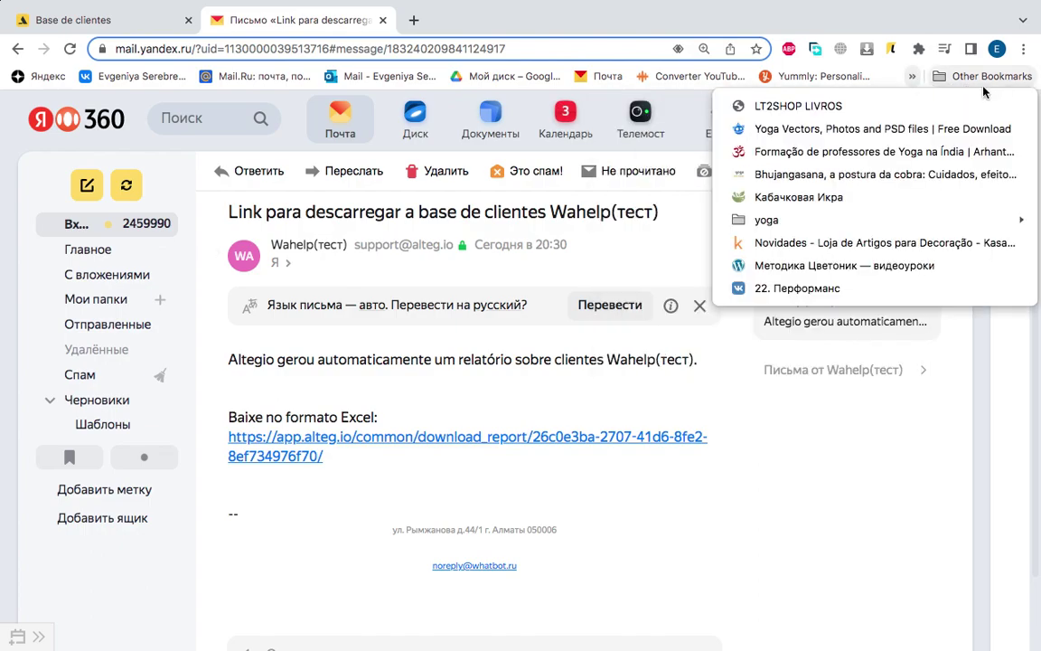
{"action": "left_click", "coordinate": [1023, 49]}
{"action": "left_click", "coordinate": [1023, 49]}
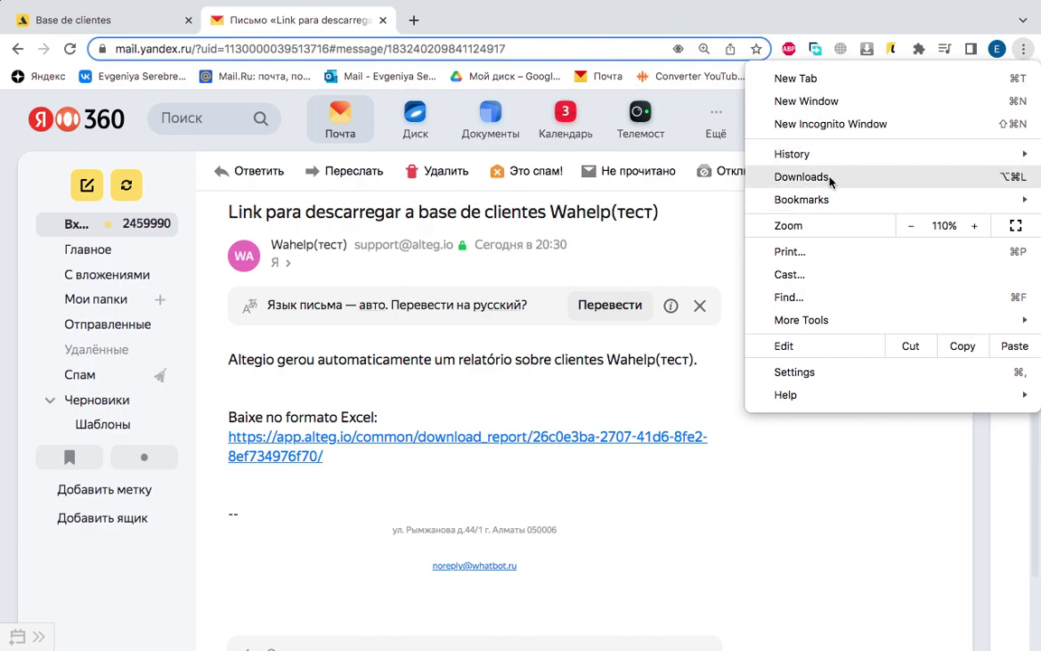
{"action": "left_click", "coordinate": [923, 466]}
Switch to Kommo, open the Contatos list and show its search and filter options.
{"action": "key", "text": "ctrl+shift+Tab"}
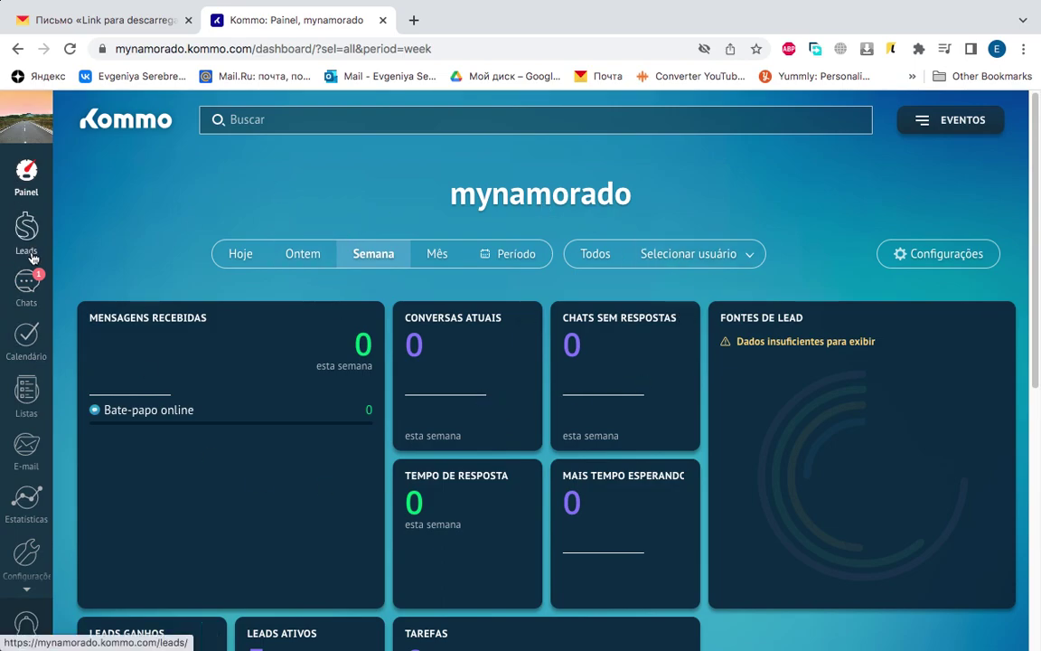
{"action": "mouse_move", "coordinate": [33, 393]}
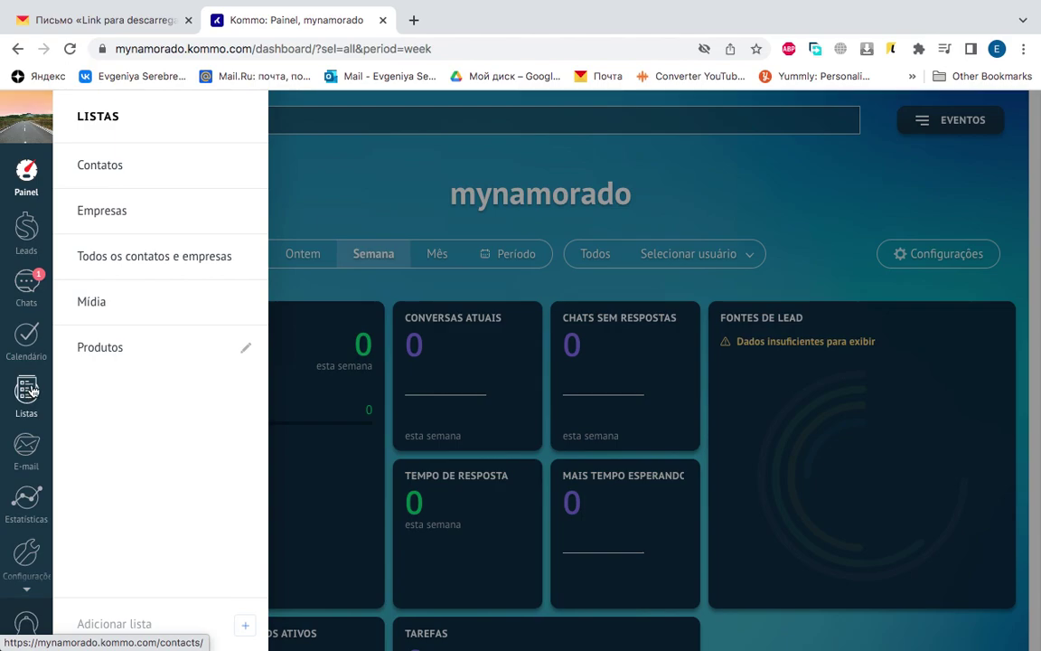
{"action": "left_click", "coordinate": [114, 172]}
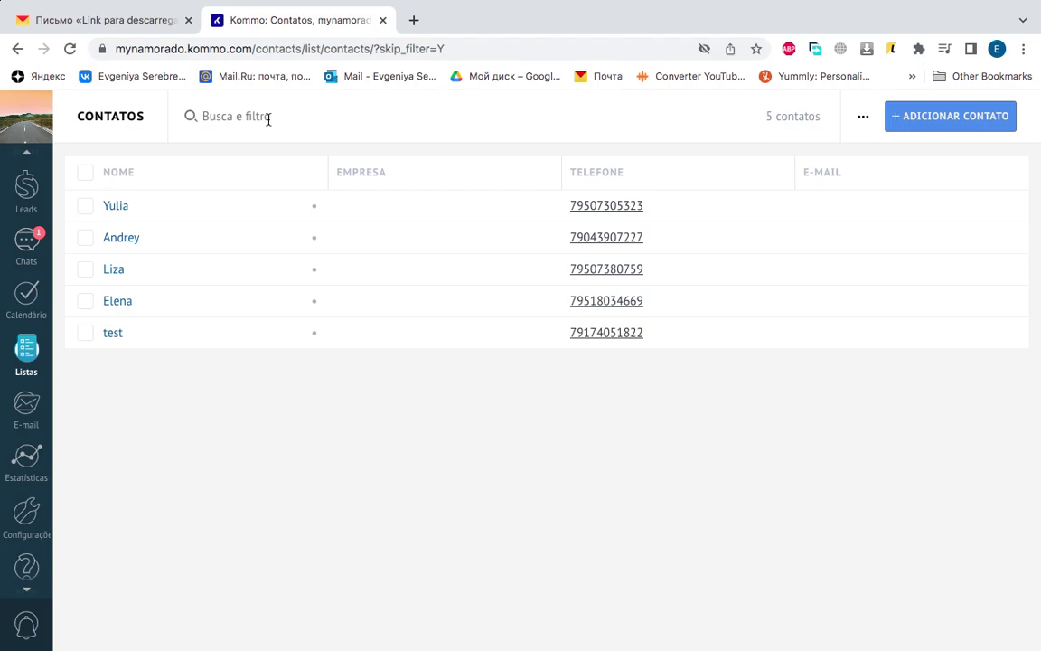
{"action": "left_click", "coordinate": [268, 116]}
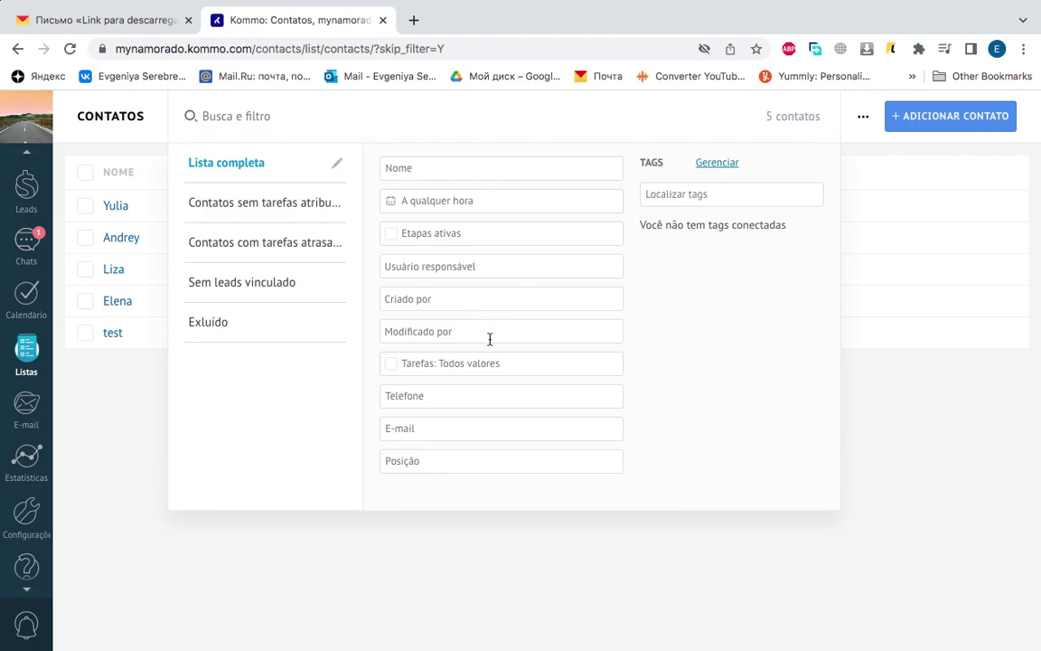
Tick the Etapas ativas filter option and filter the contact list to Sem leads vinculado.
{"action": "left_click", "coordinate": [390, 237]}
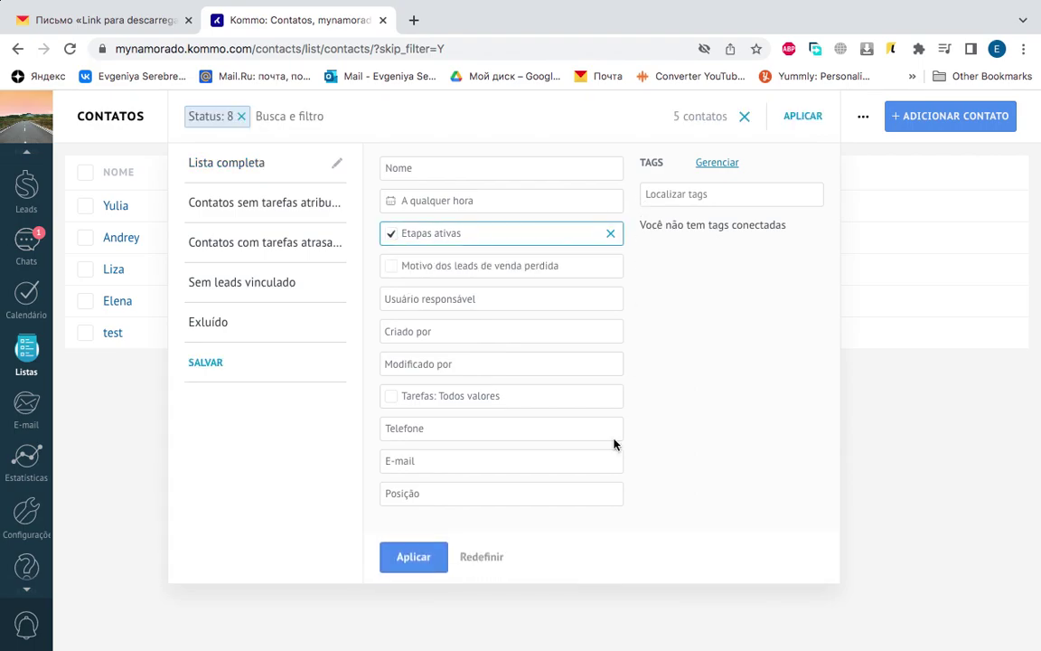
{"action": "left_click", "coordinate": [420, 558]}
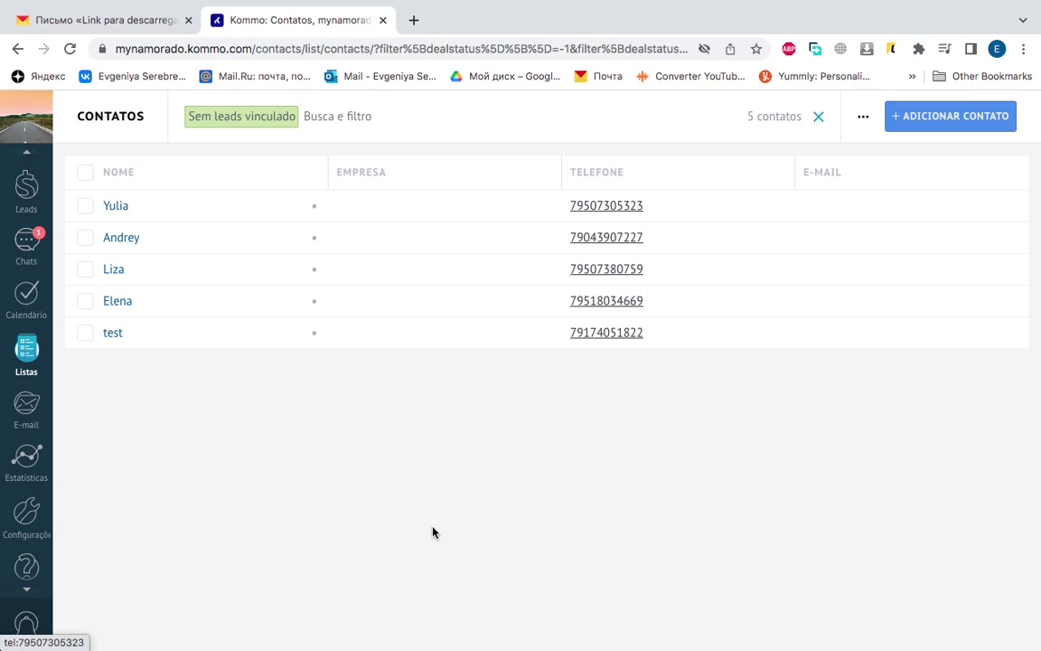
Export the contacts to Excel with the Todos (filtro aplicado) option and download kommo_export_contacts_2023-07-03.xlsx.
{"action": "left_click", "coordinate": [864, 120]}
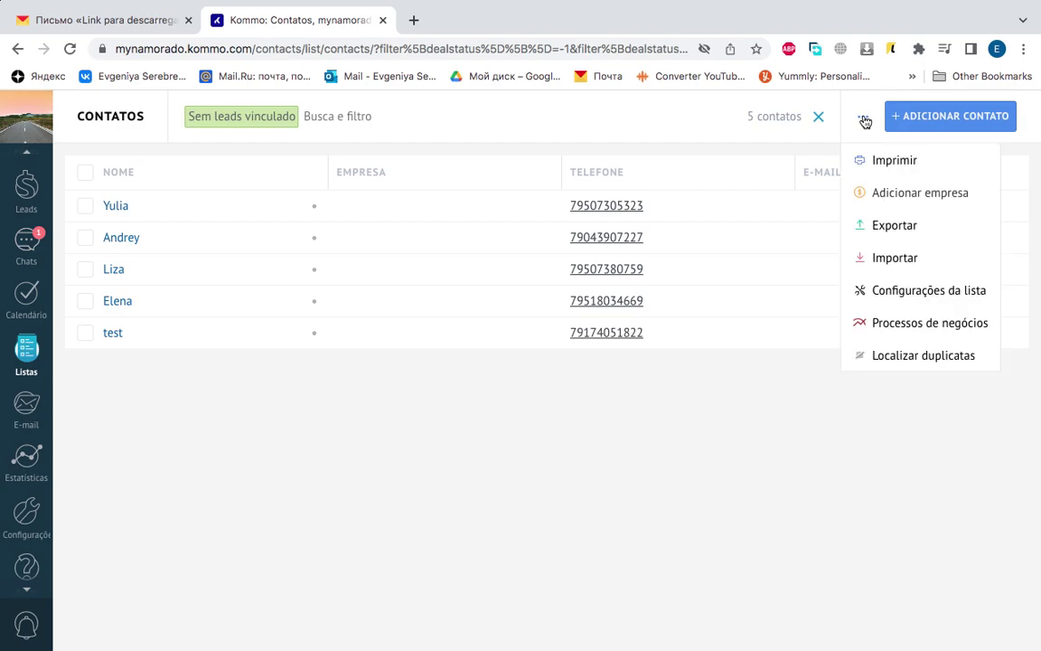
{"action": "left_click", "coordinate": [938, 233]}
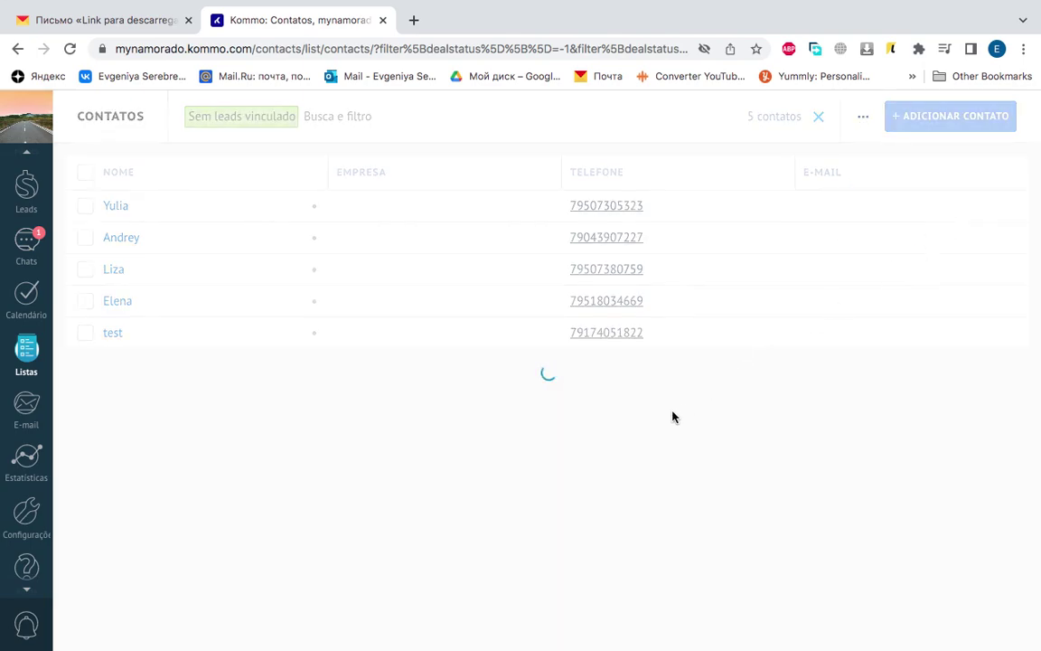
{"action": "scroll", "coordinate": [599, 585], "scroll_direction": "down", "scroll_amount": 3}
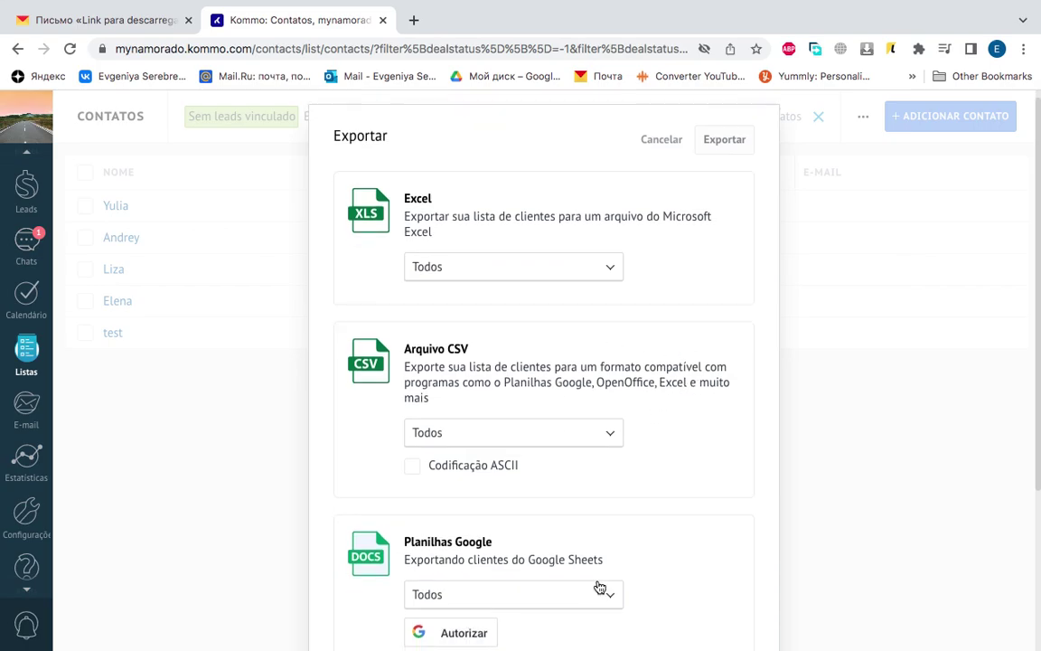
{"action": "scroll", "coordinate": [555, 288], "scroll_direction": "up", "scroll_amount": 3}
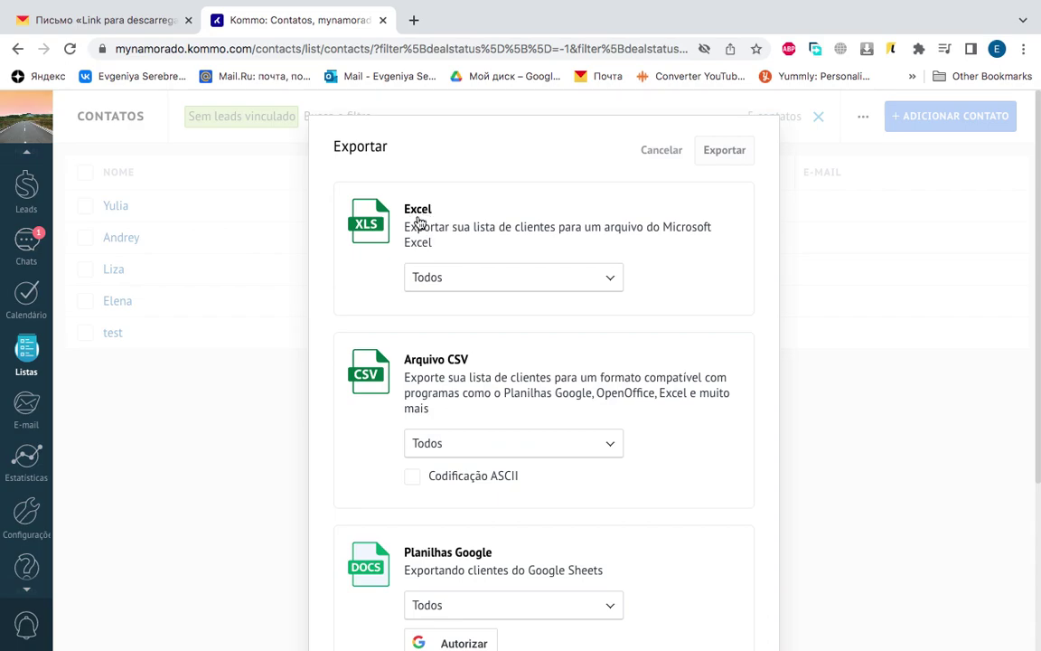
{"action": "left_click", "coordinate": [612, 280]}
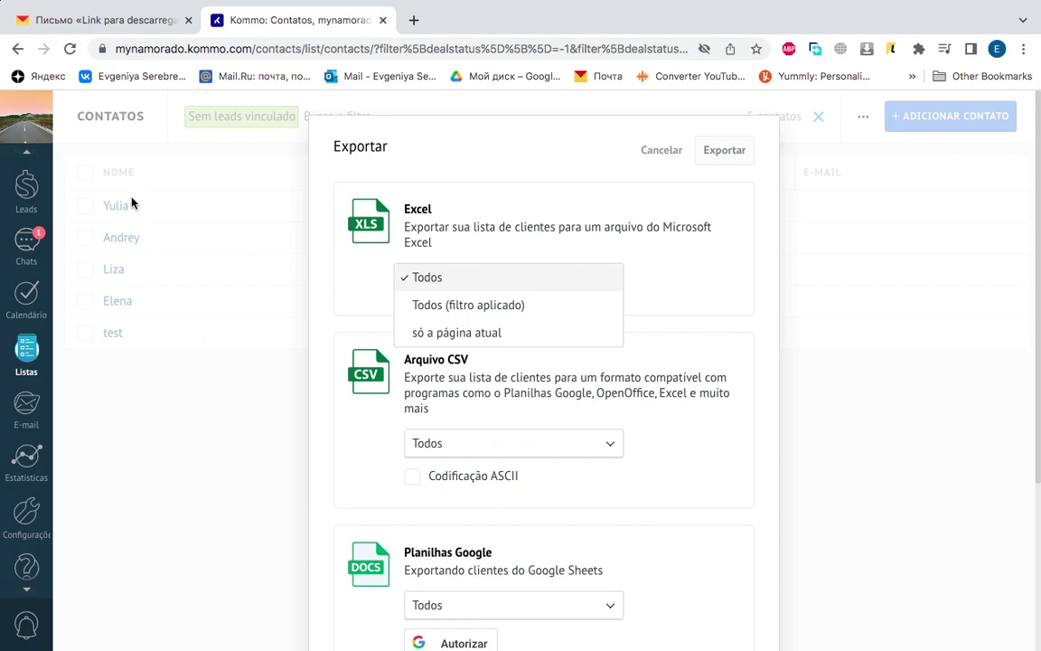
{"action": "left_click", "coordinate": [498, 306]}
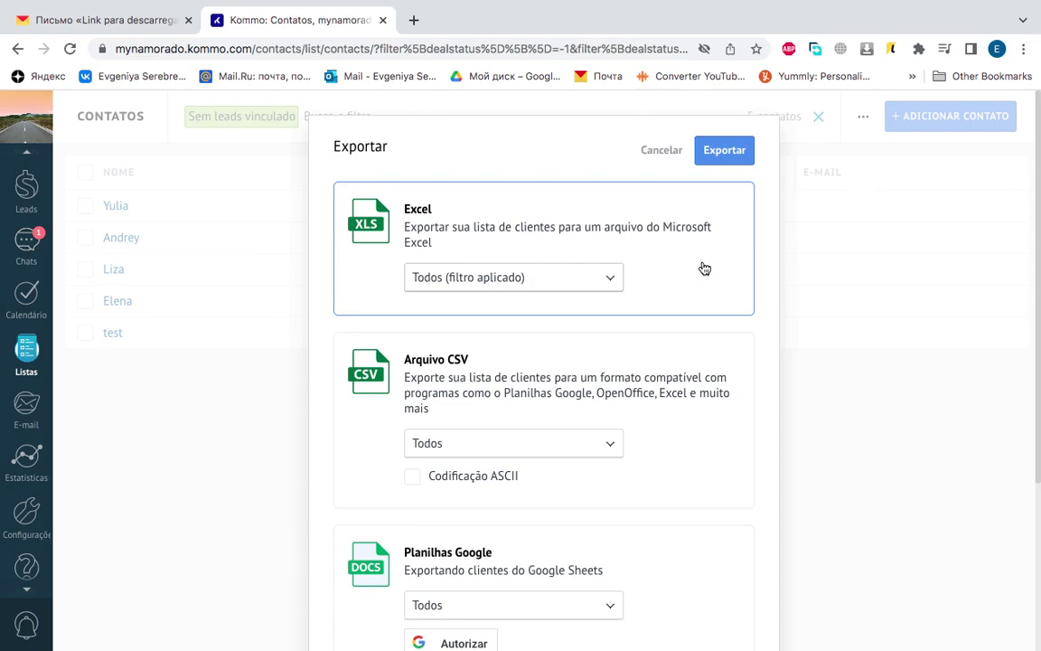
{"action": "left_click", "coordinate": [728, 158]}
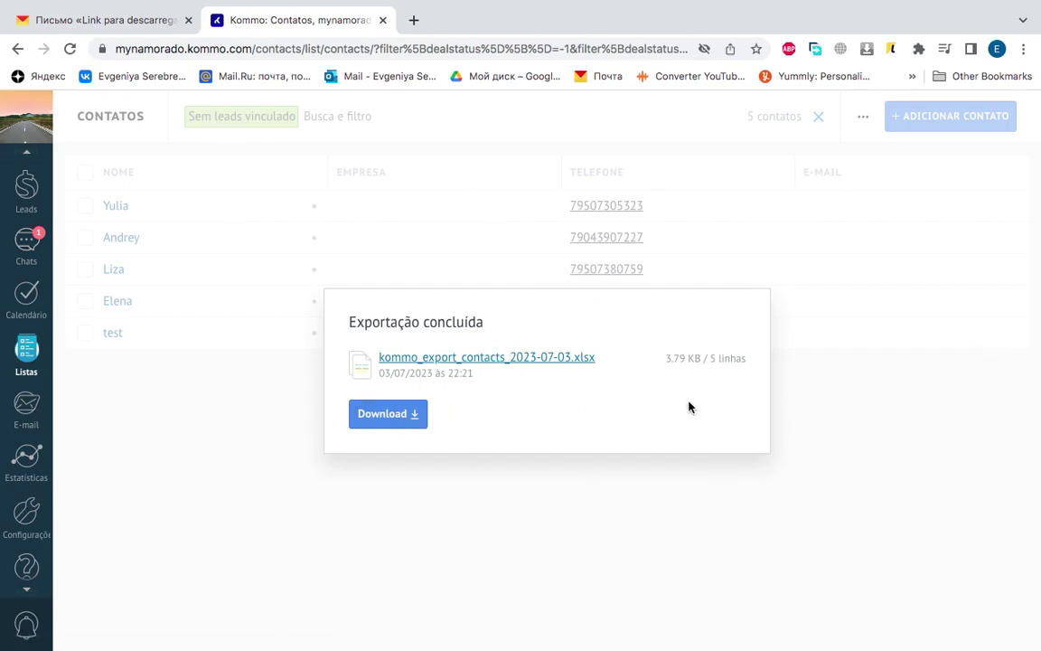
{"action": "left_click", "coordinate": [400, 422]}
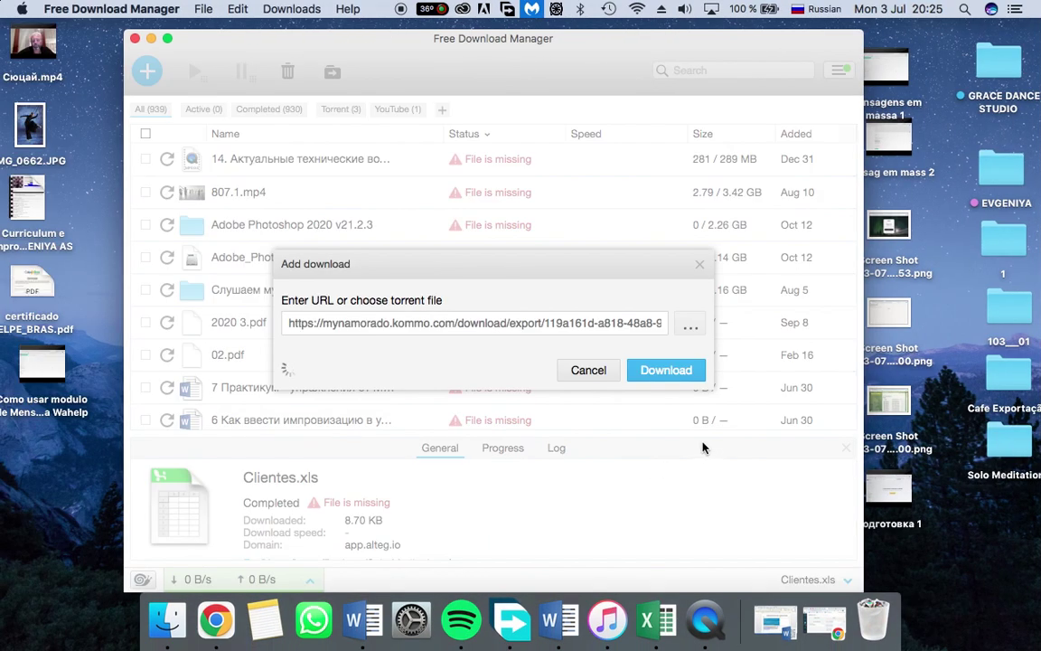
{"action": "left_click", "coordinate": [666, 415]}
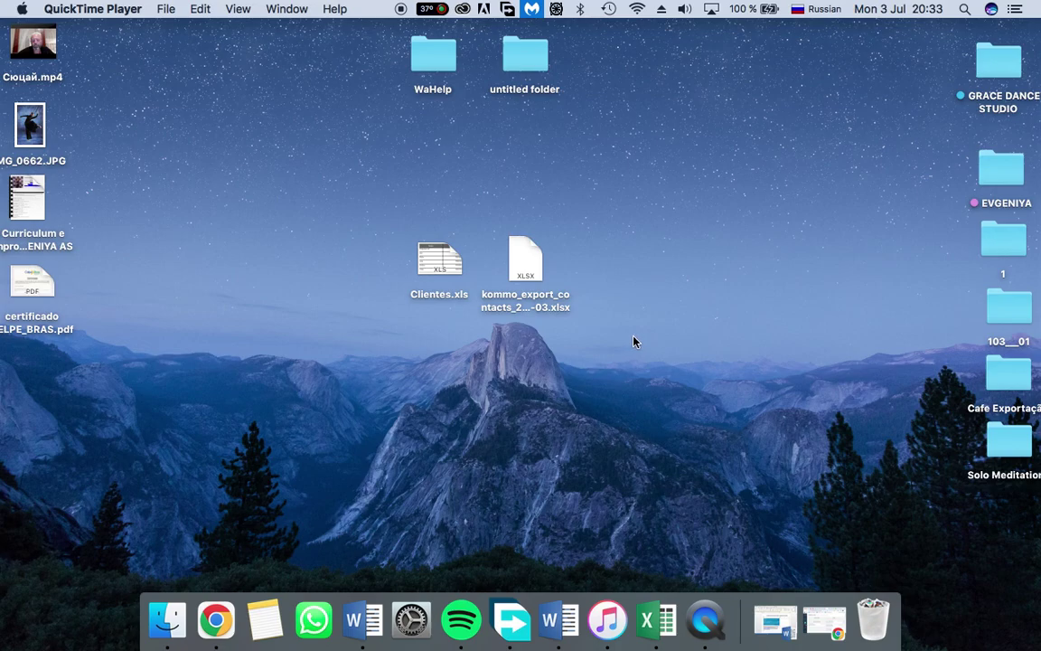
Open Clientes.xls from the desktop in Excel and widen its window to show more columns.
{"action": "left_click", "coordinate": [455, 262]}
{"action": "double_click", "coordinate": [455, 262]}
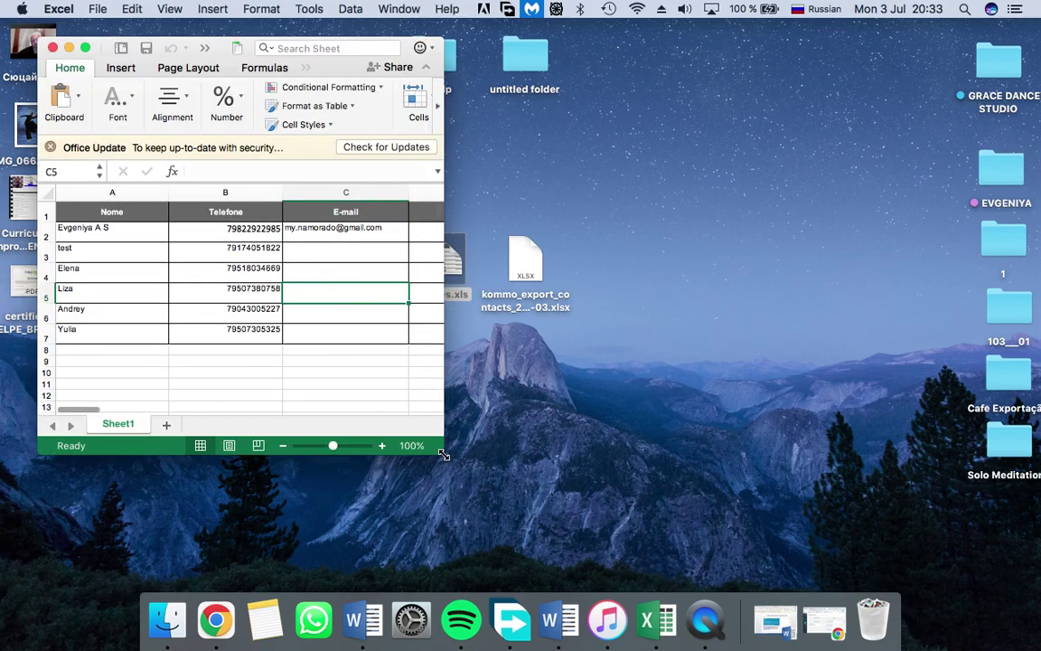
{"action": "left_click_drag", "start_coordinate": [452, 467], "coordinate": [981, 485]}
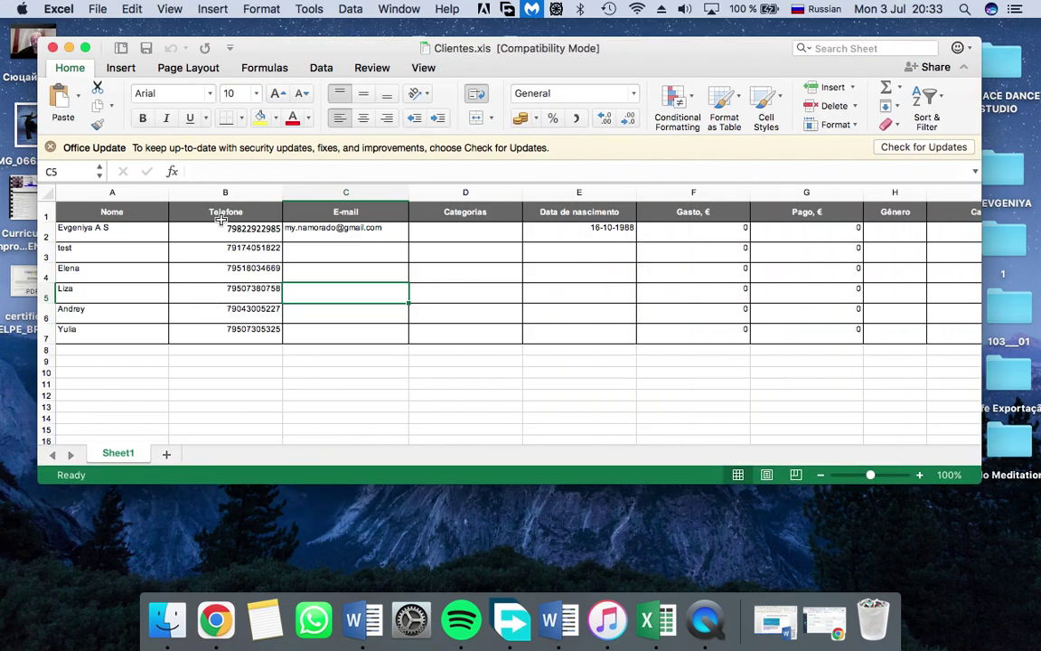
Examine the column headings from Nome to Pago, € and the details of the first client in row 2.
{"action": "left_click", "coordinate": [343, 212]}
{"action": "left_click", "coordinate": [465, 213]}
{"action": "left_click", "coordinate": [573, 217]}
{"action": "left_click", "coordinate": [714, 213]}
{"action": "left_click", "coordinate": [804, 214]}
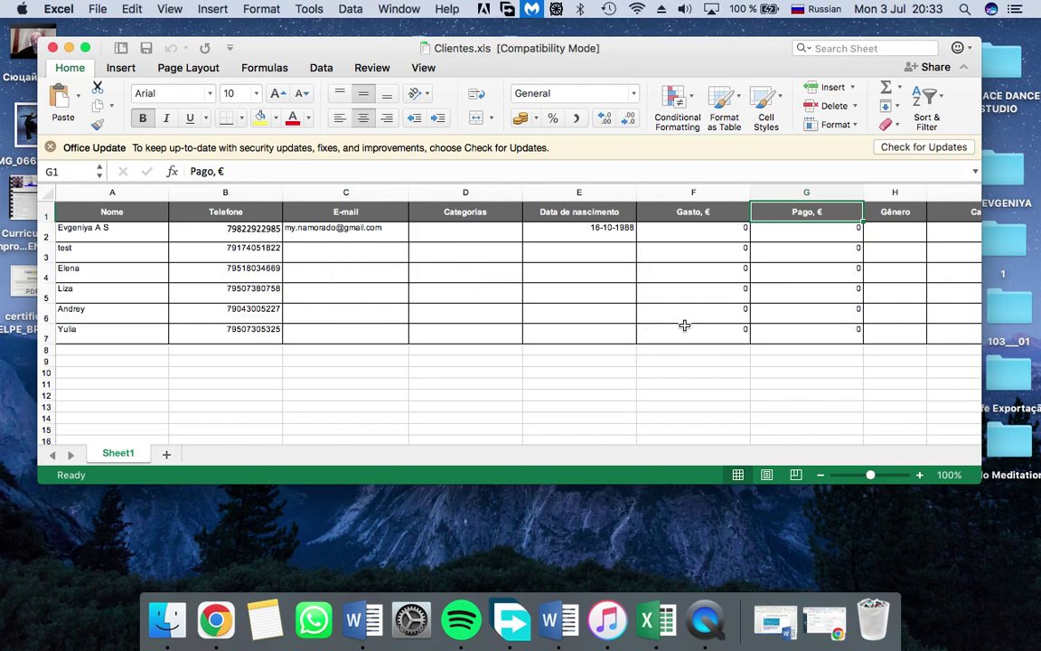
{"action": "left_click", "coordinate": [344, 230]}
{"action": "left_click", "coordinate": [587, 232]}
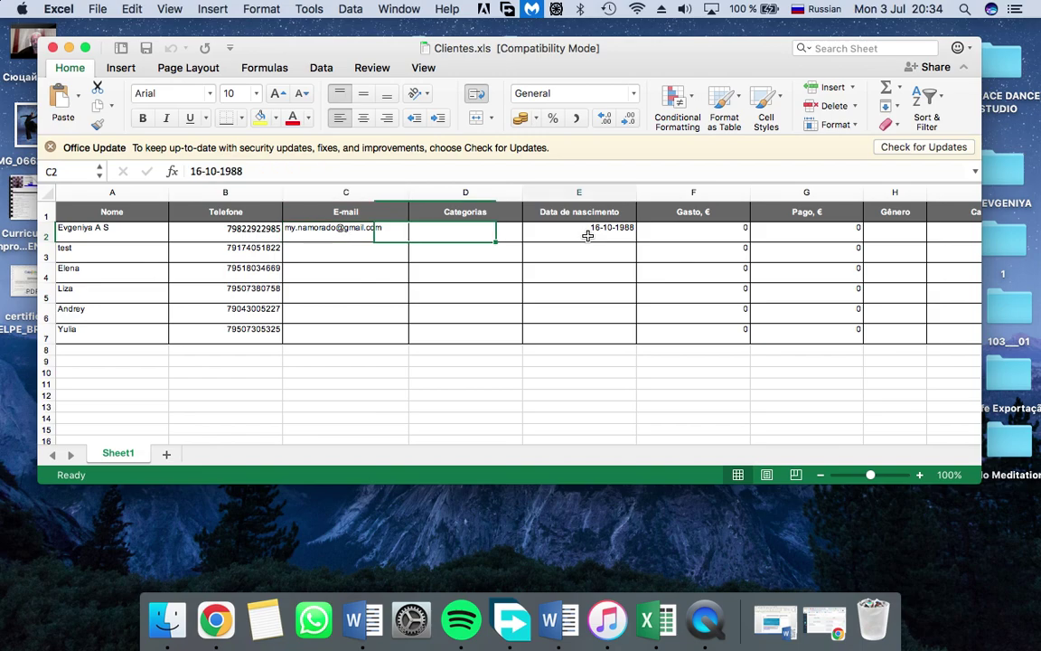
{"action": "left_click", "coordinate": [730, 237]}
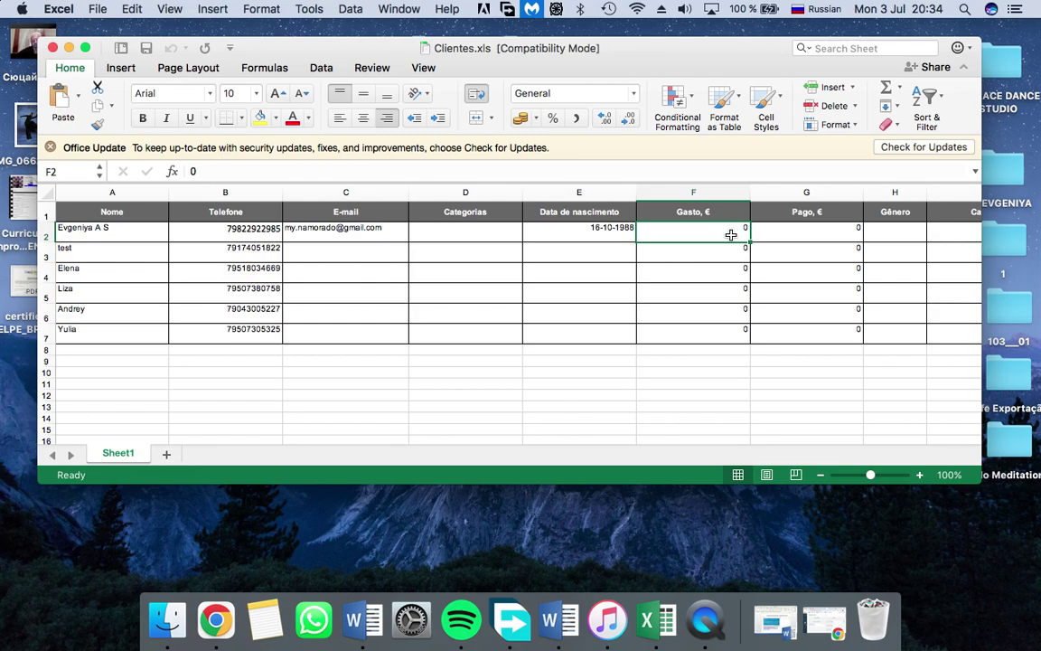
{"action": "left_click", "coordinate": [809, 232]}
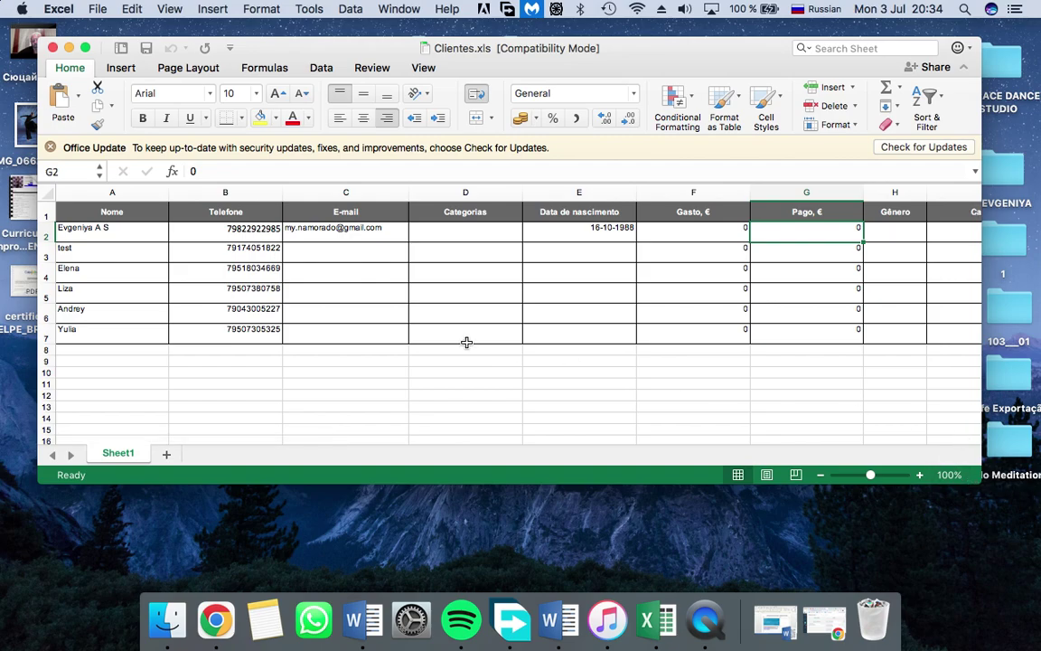
{"action": "left_click", "coordinate": [152, 214]}
{"action": "left_click", "coordinate": [197, 212]}
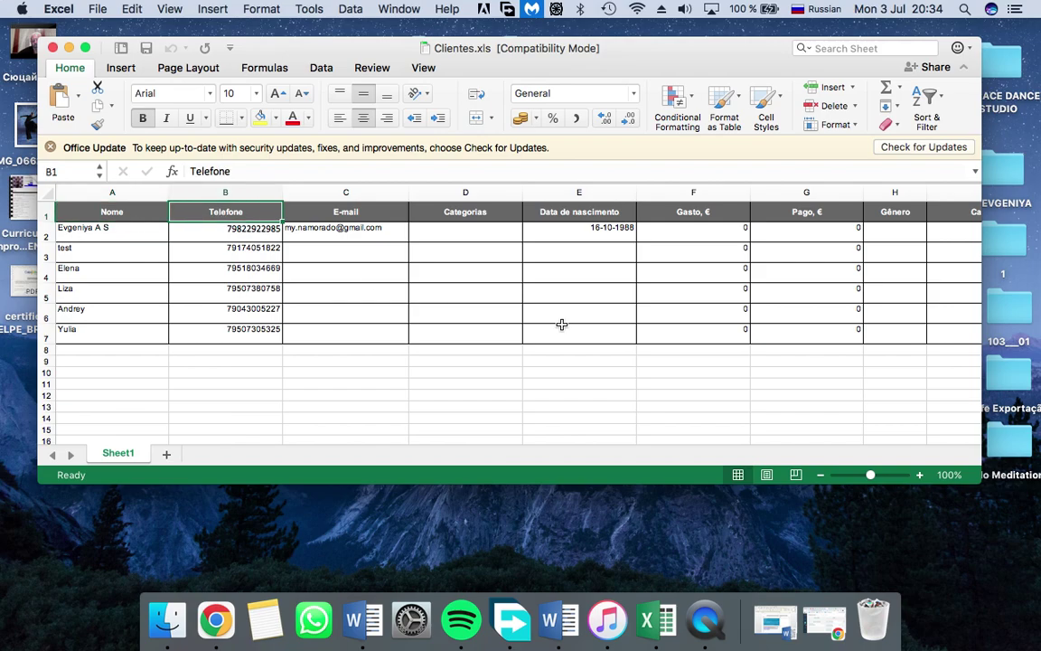
Narrow the Clientes.xls window, create a blank workbook and place it, reduced in size, beside the client list.
{"action": "left_click_drag", "start_coordinate": [983, 481], "coordinate": [444, 470]}
{"action": "left_click_drag", "start_coordinate": [362, 470], "coordinate": [357, 492]}
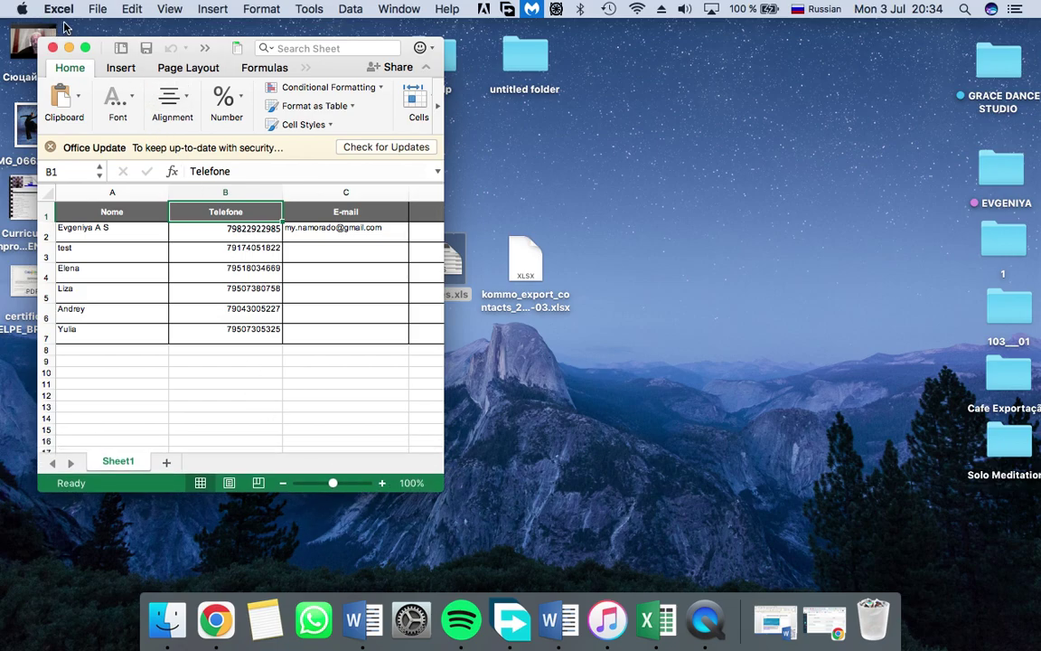
{"action": "left_click", "coordinate": [96, 9]}
{"action": "left_click", "coordinate": [108, 28]}
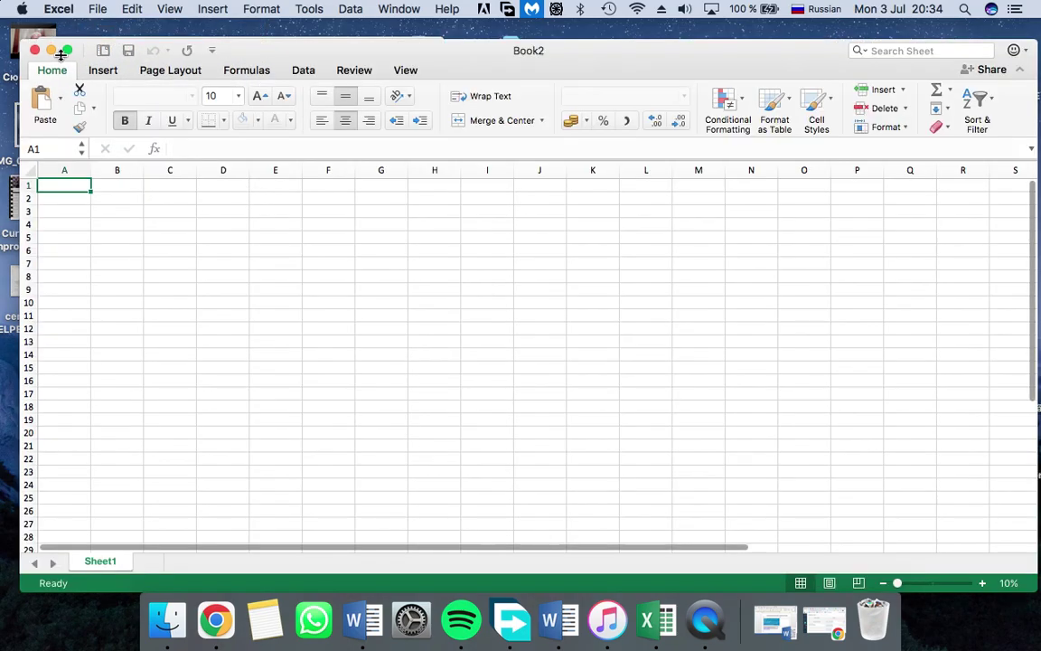
{"action": "left_click_drag", "start_coordinate": [23, 39], "coordinate": [593, 111]}
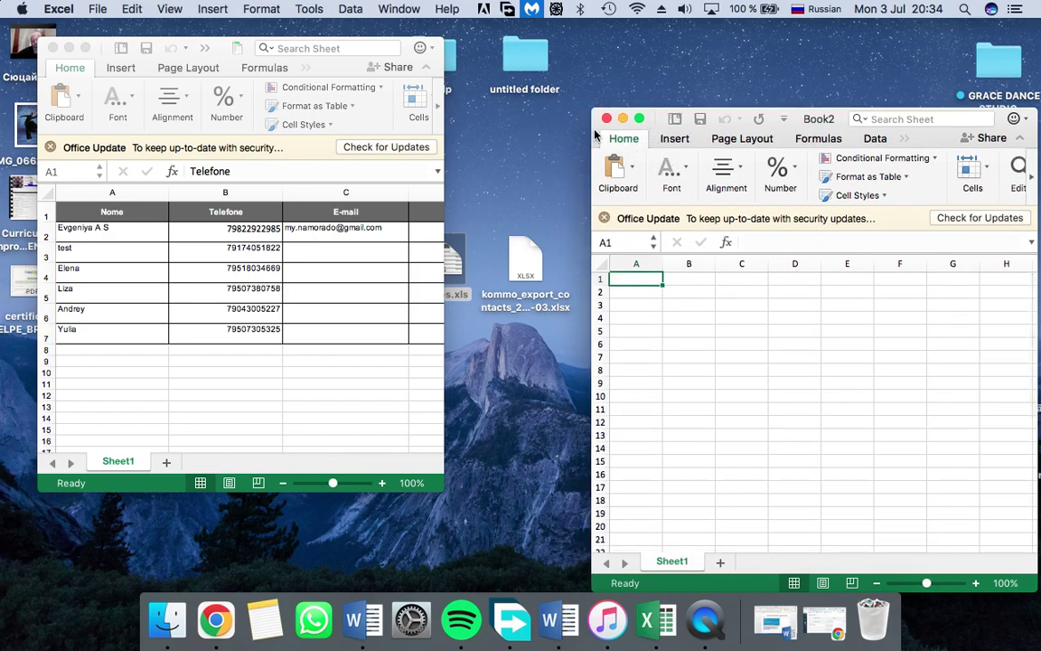
{"action": "left_click_drag", "start_coordinate": [655, 123], "coordinate": [529, 58]}
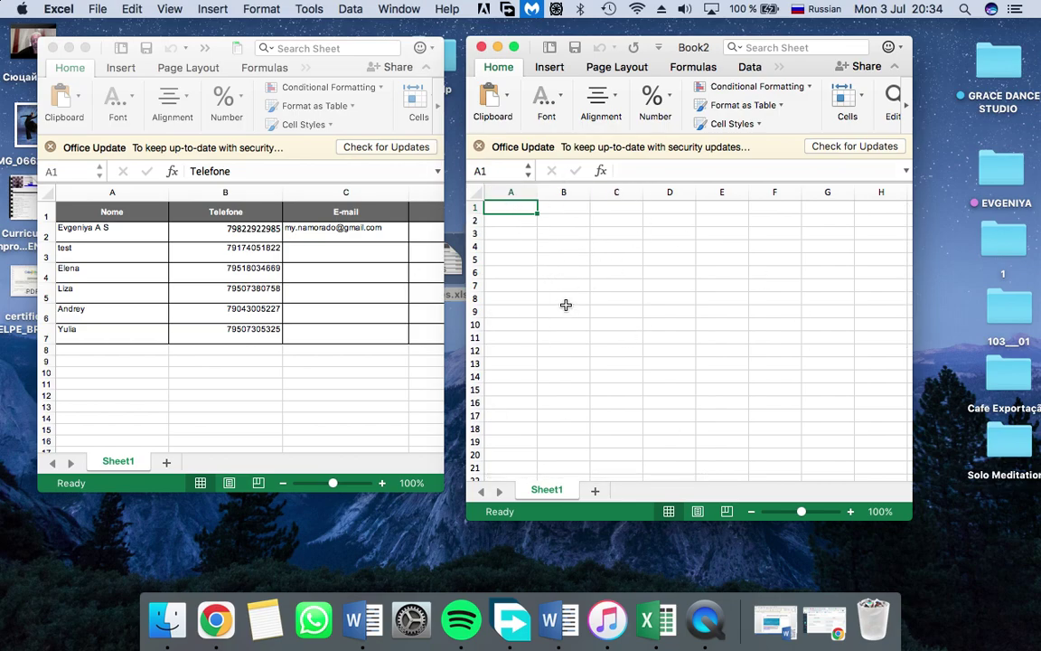
Copy the whole Telefone column from Clientes.xls into column A of the new workbook.
{"action": "left_click", "coordinate": [521, 191]}
{"action": "left_click_drag", "start_coordinate": [522, 191], "coordinate": [570, 209]}
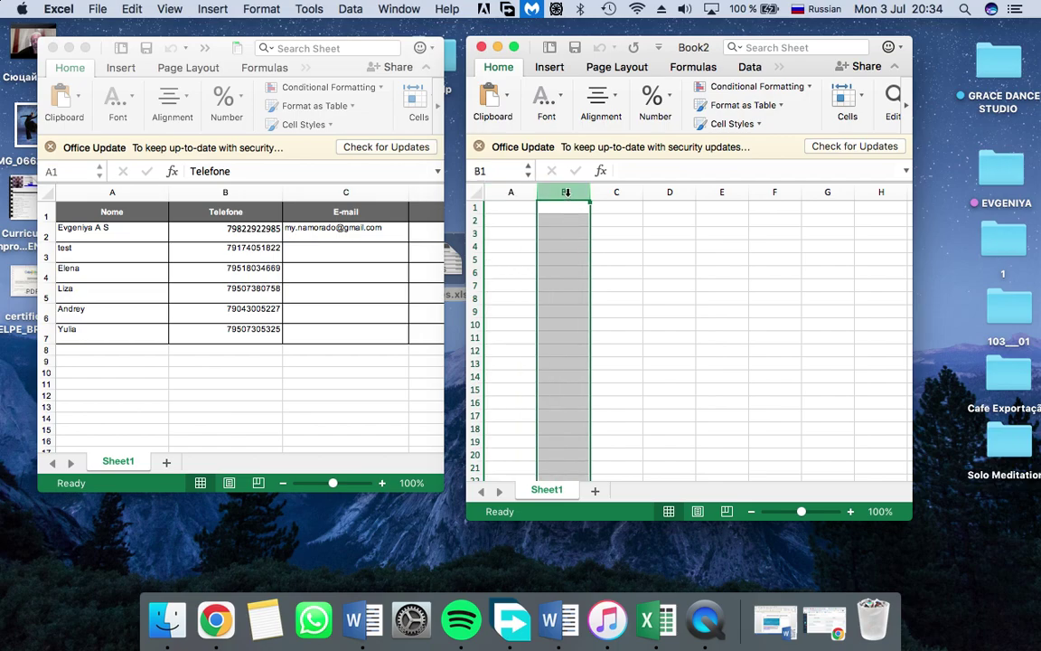
{"action": "left_click", "coordinate": [518, 190]}
{"action": "left_click", "coordinate": [515, 189]}
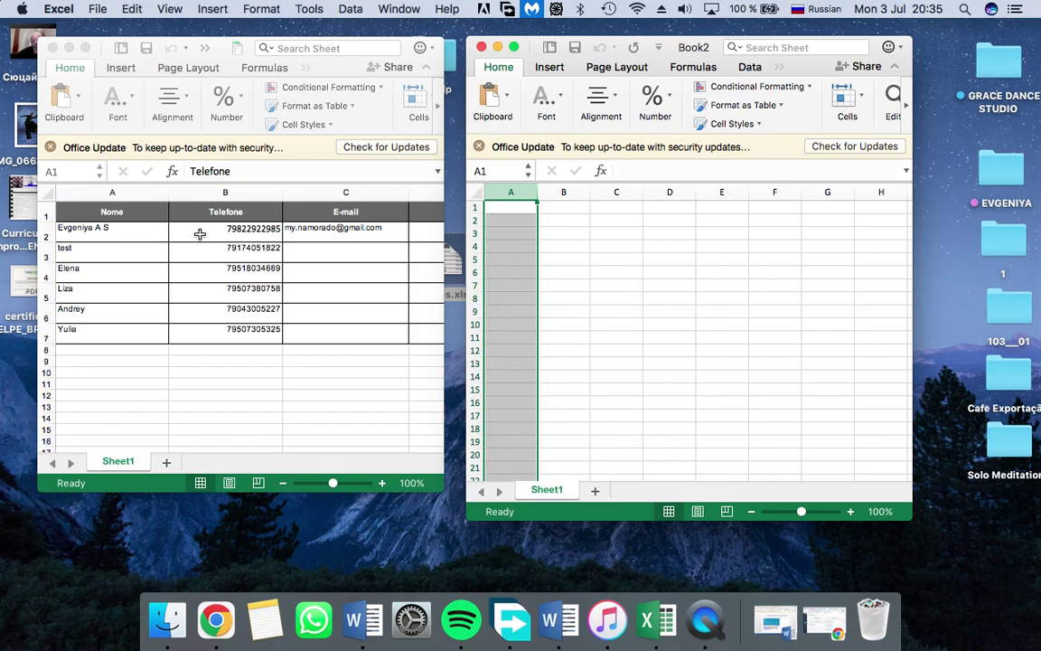
{"action": "left_click", "coordinate": [233, 188]}
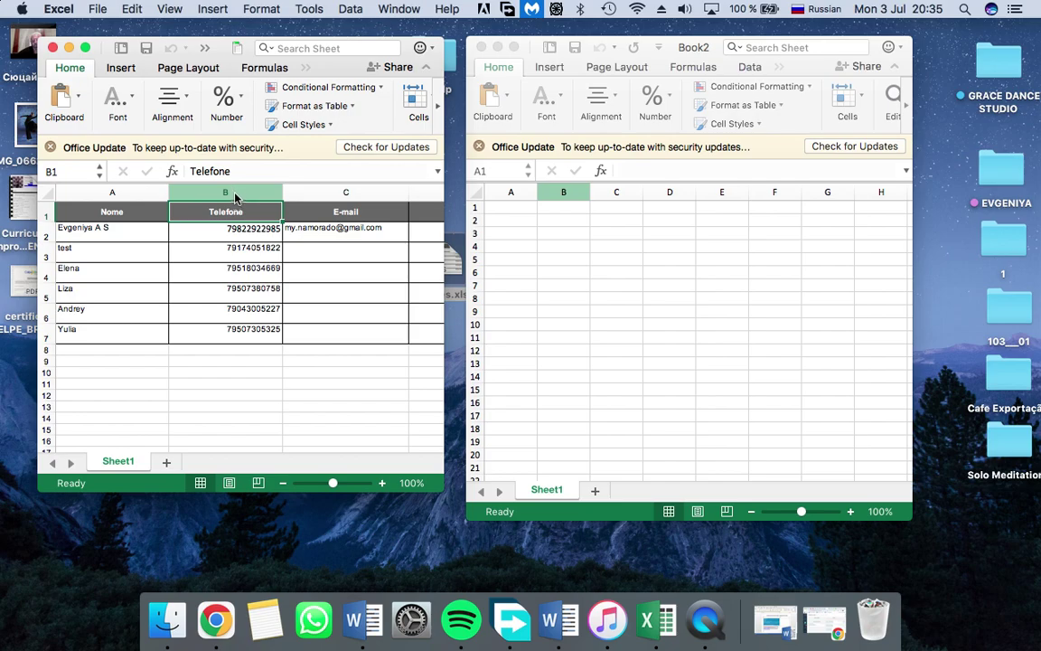
{"action": "left_click", "coordinate": [230, 191]}
{"action": "key", "text": "super+c"}
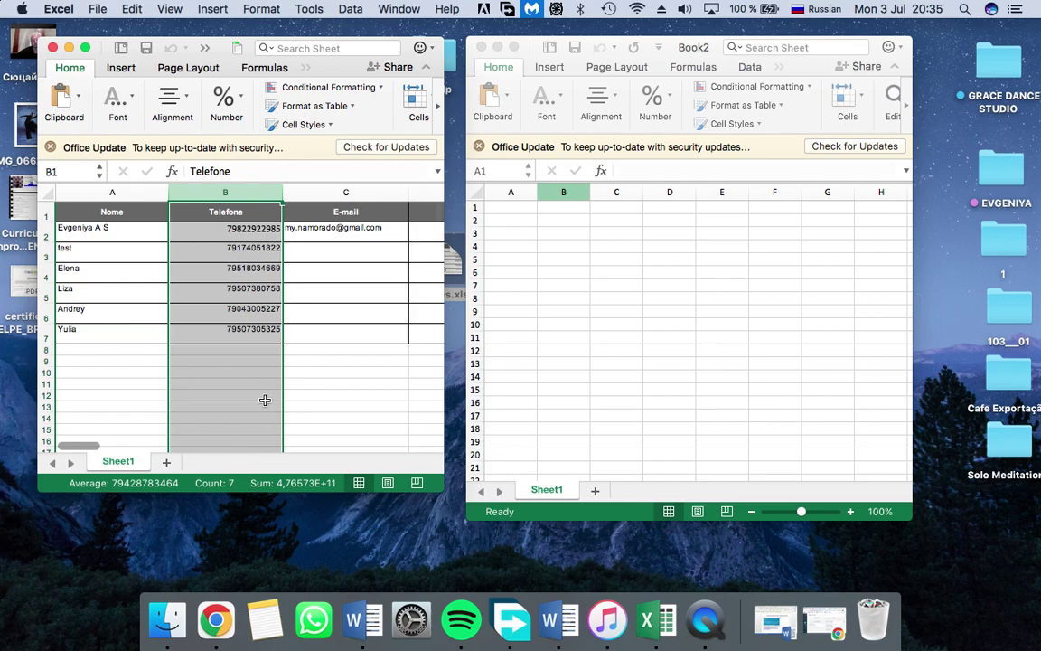
{"action": "right_click", "coordinate": [234, 343]}
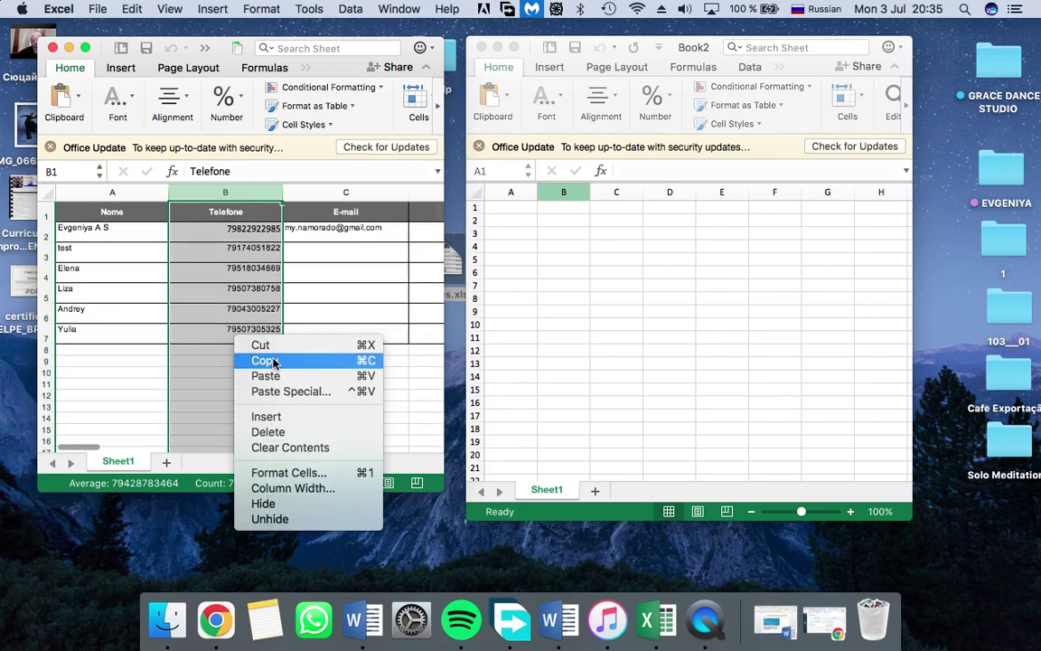
{"action": "left_click", "coordinate": [267, 362]}
{"action": "left_click", "coordinate": [510, 207]}
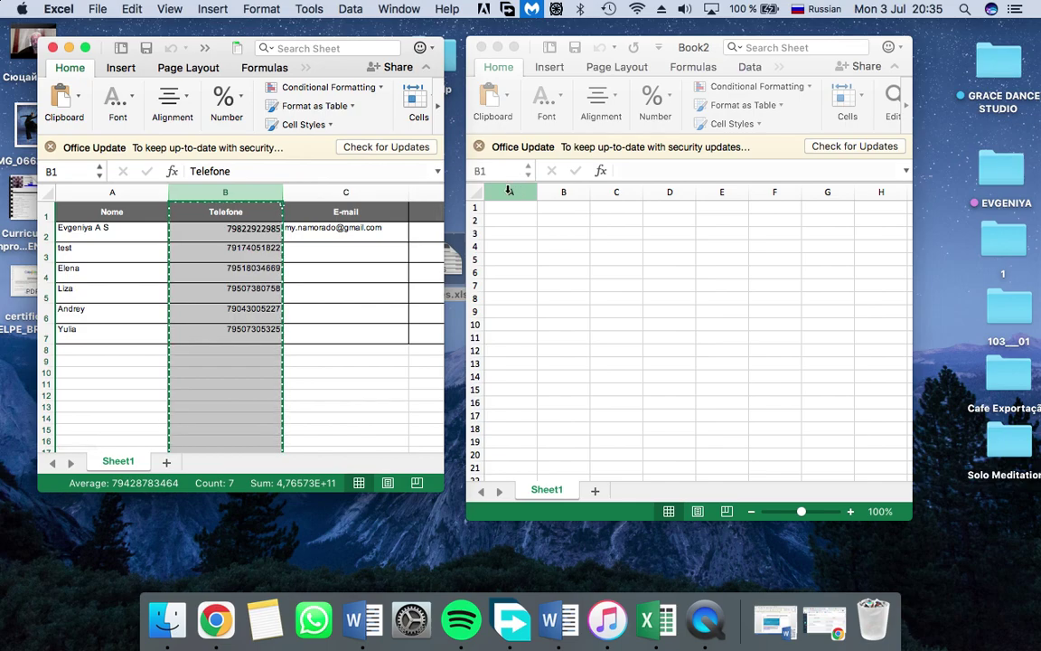
{"action": "left_click", "coordinate": [510, 193]}
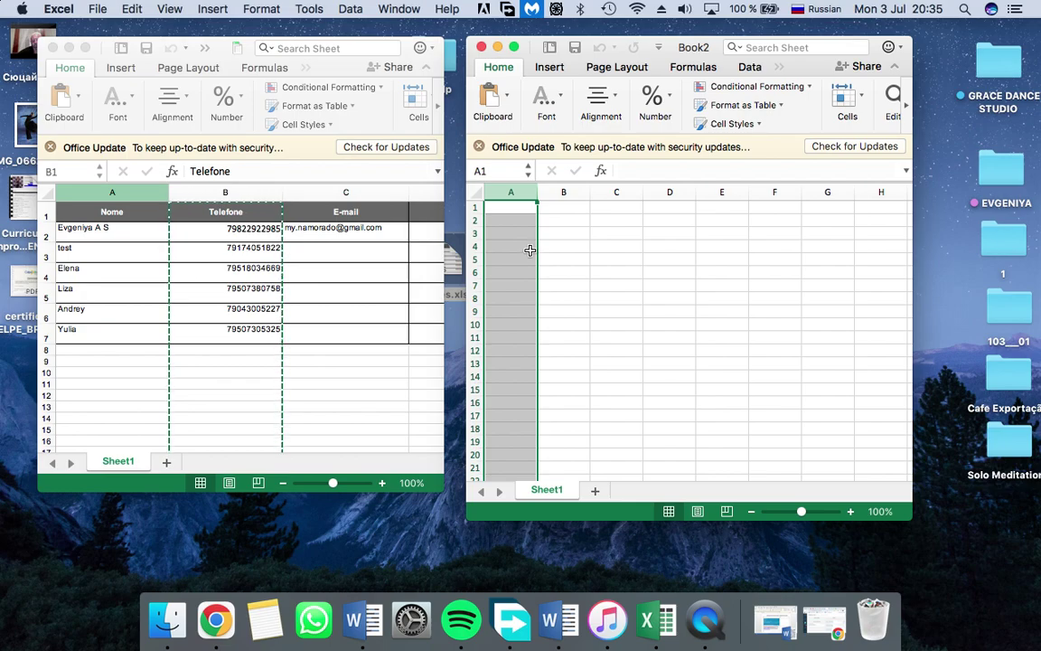
{"action": "key", "text": "super+v"}
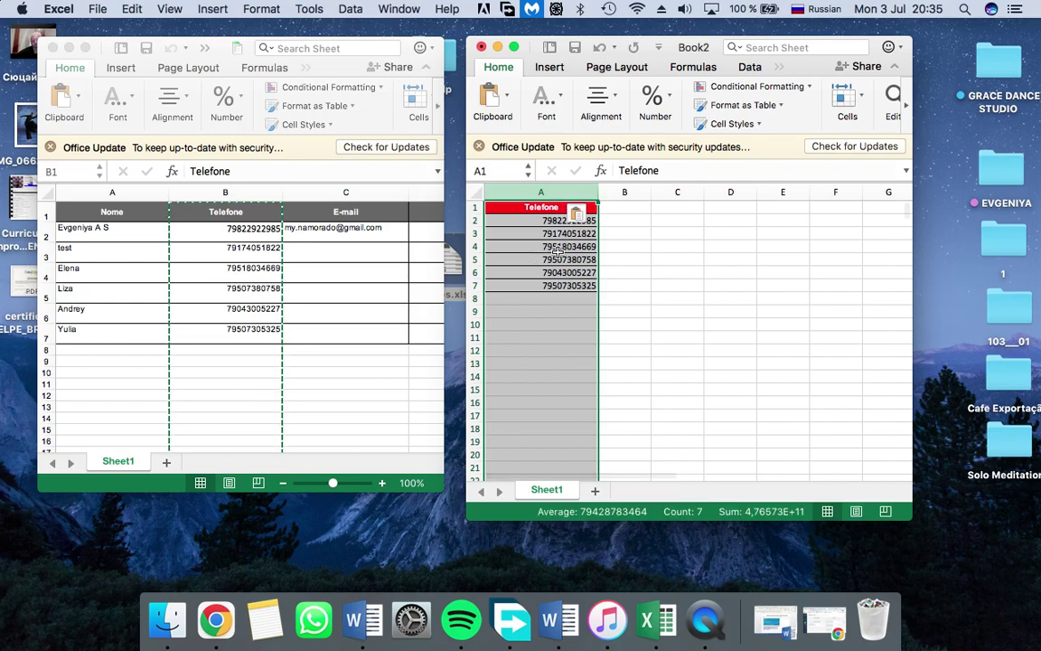
Copy the whole Nome column from Clientes.xls into column B of the new workbook and close Clientes.xls without keeping the clipboard contents.
{"action": "left_click", "coordinate": [149, 192]}
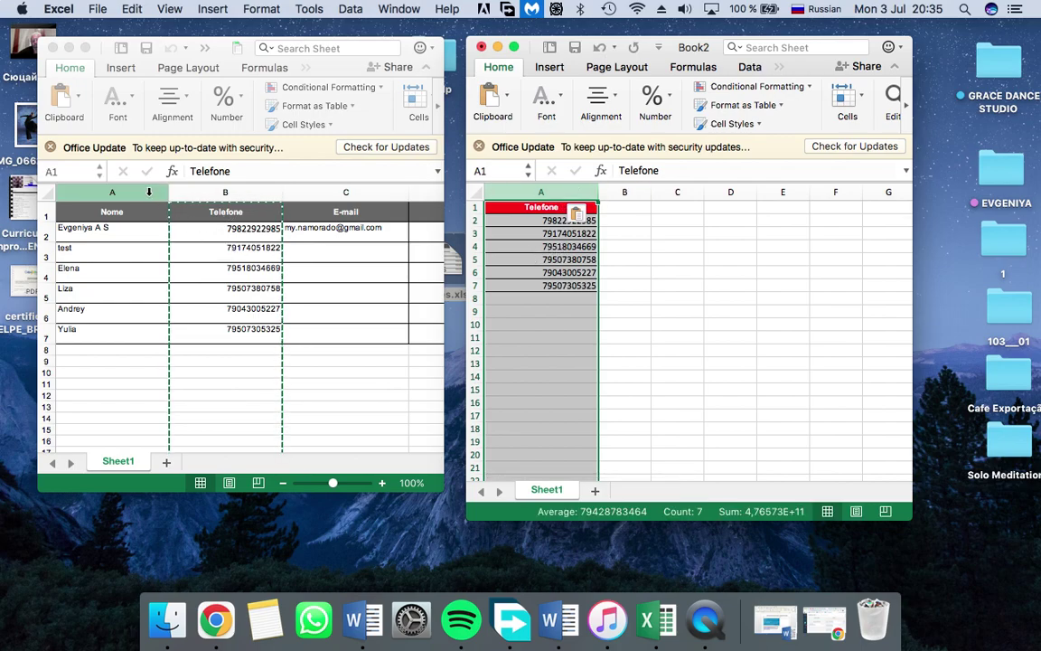
{"action": "left_click", "coordinate": [117, 209]}
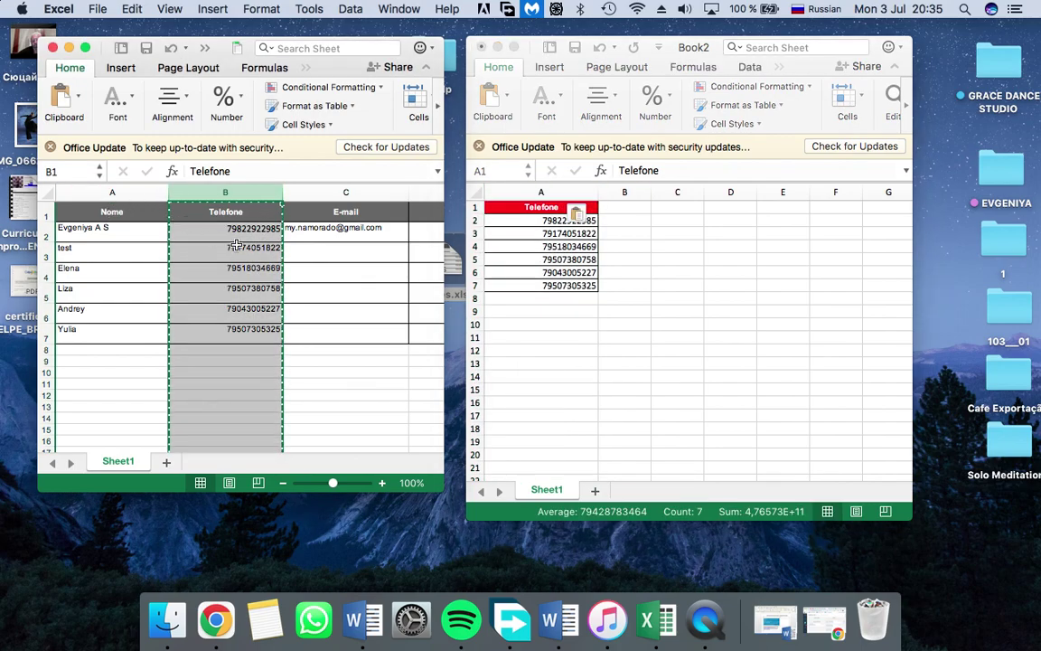
{"action": "left_click", "coordinate": [143, 191]}
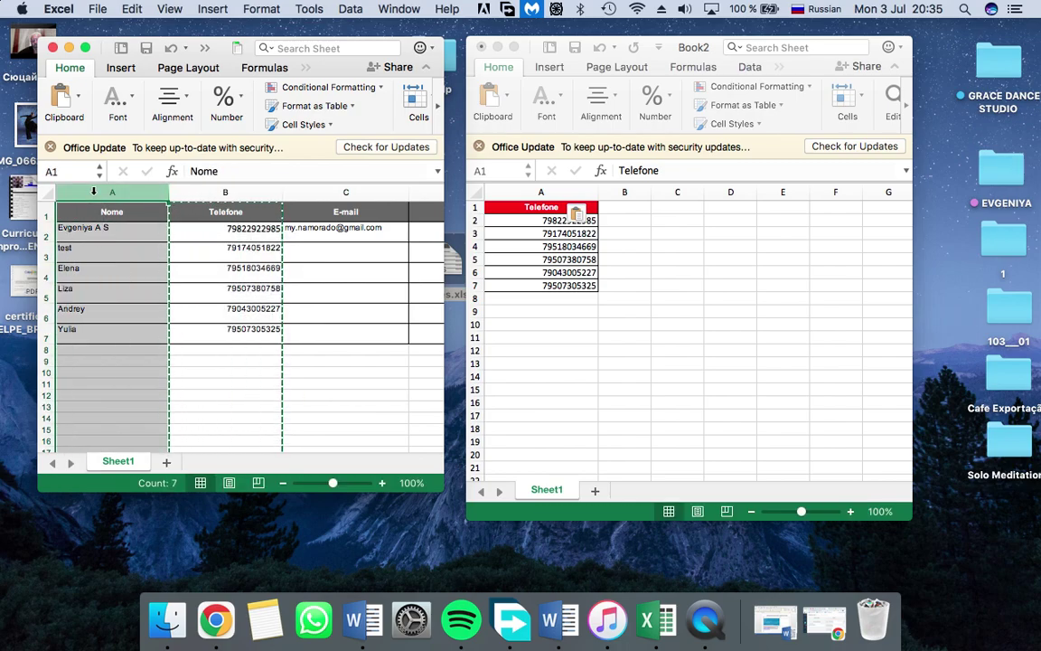
{"action": "key", "text": "super+c"}
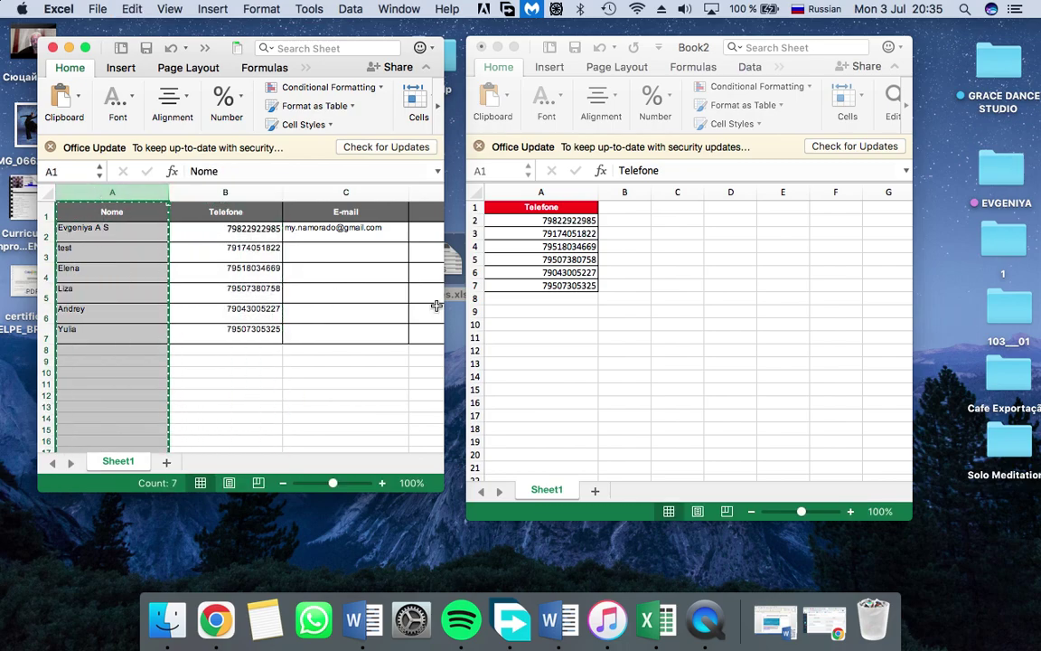
{"action": "left_click", "coordinate": [630, 189]}
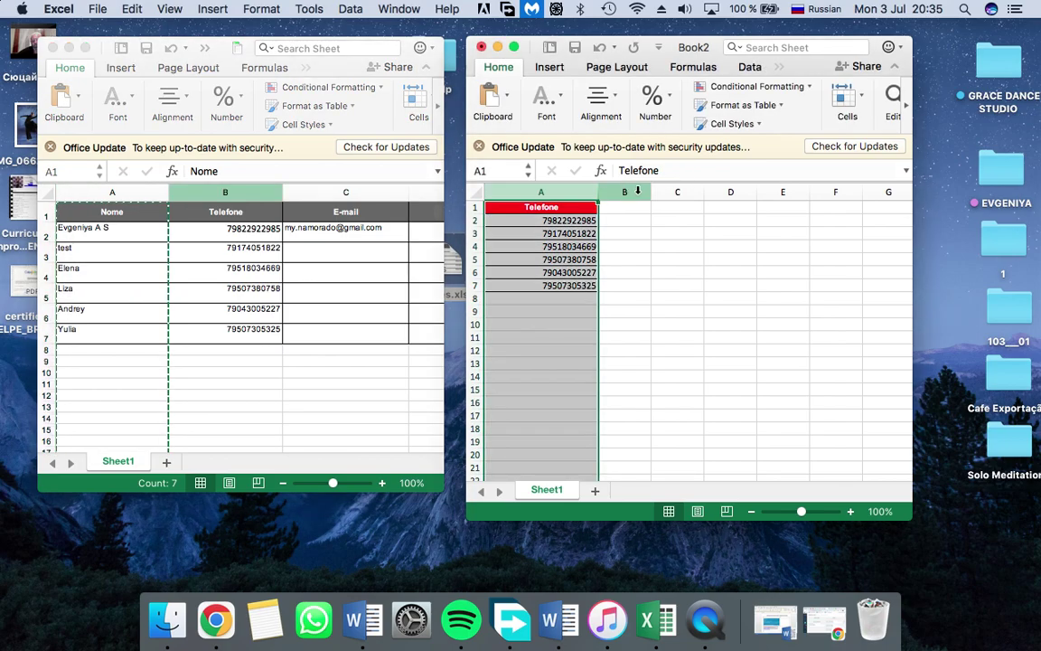
{"action": "left_click", "coordinate": [625, 191]}
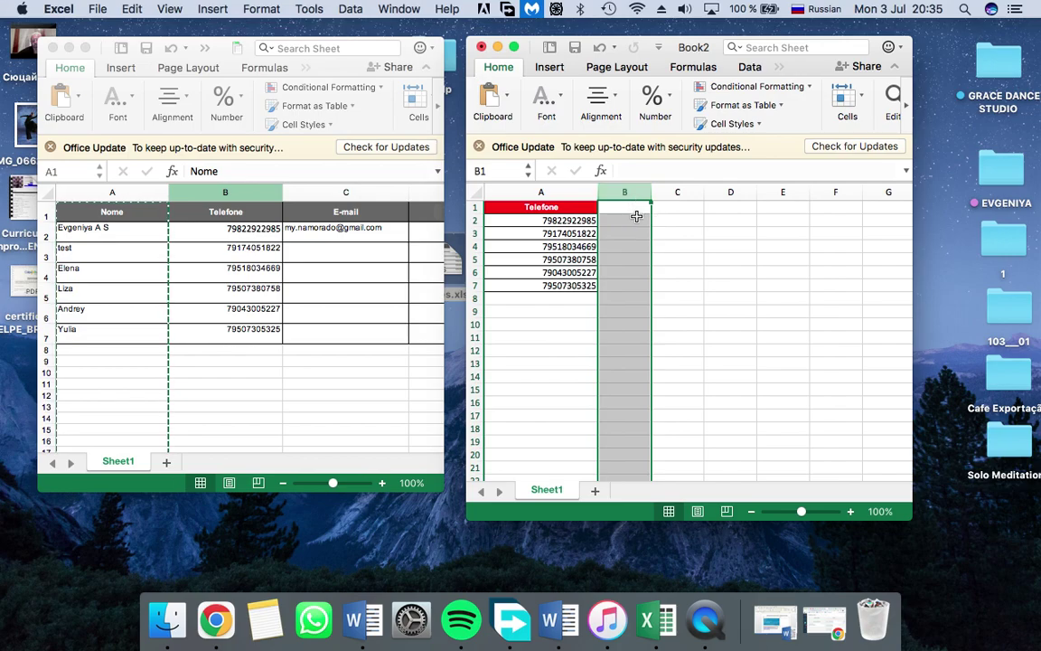
{"action": "key", "text": "super+v"}
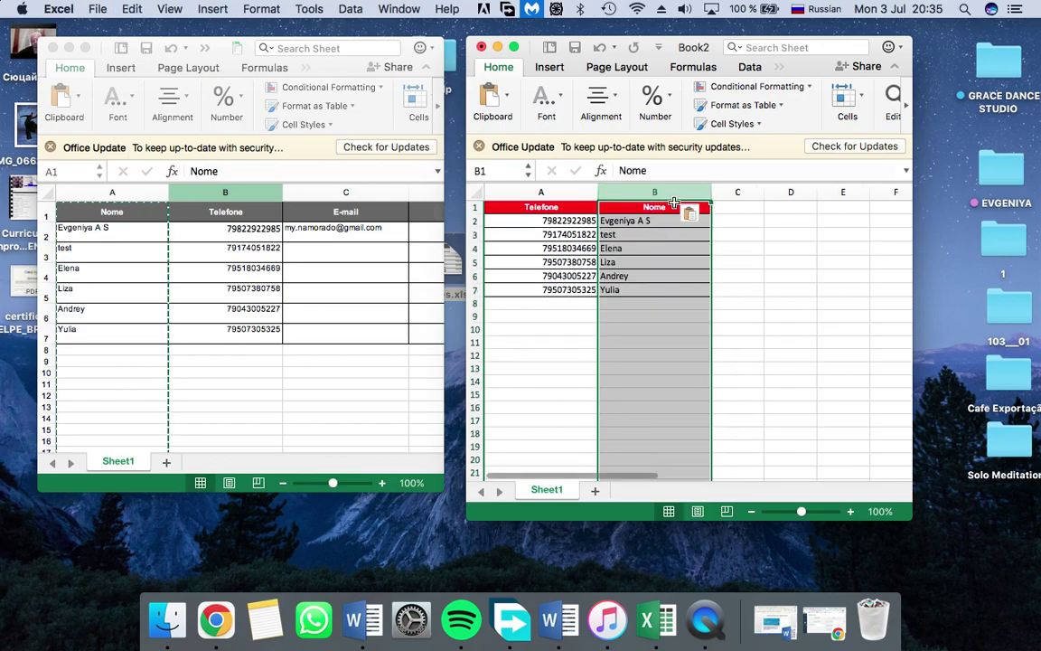
{"action": "left_click", "coordinate": [739, 226]}
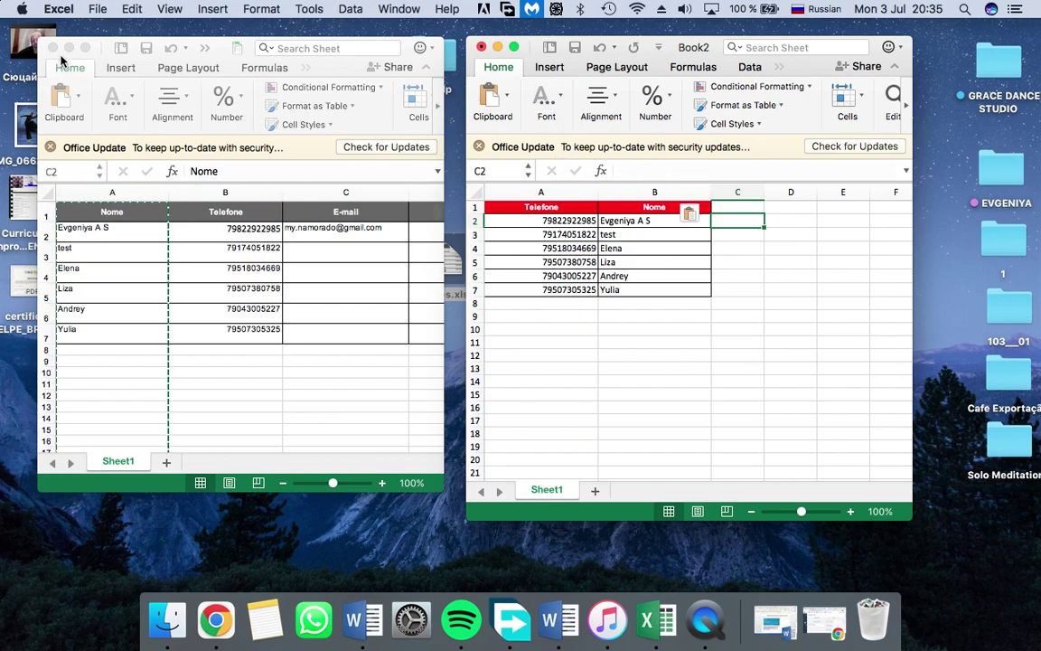
{"action": "left_click", "coordinate": [52, 47]}
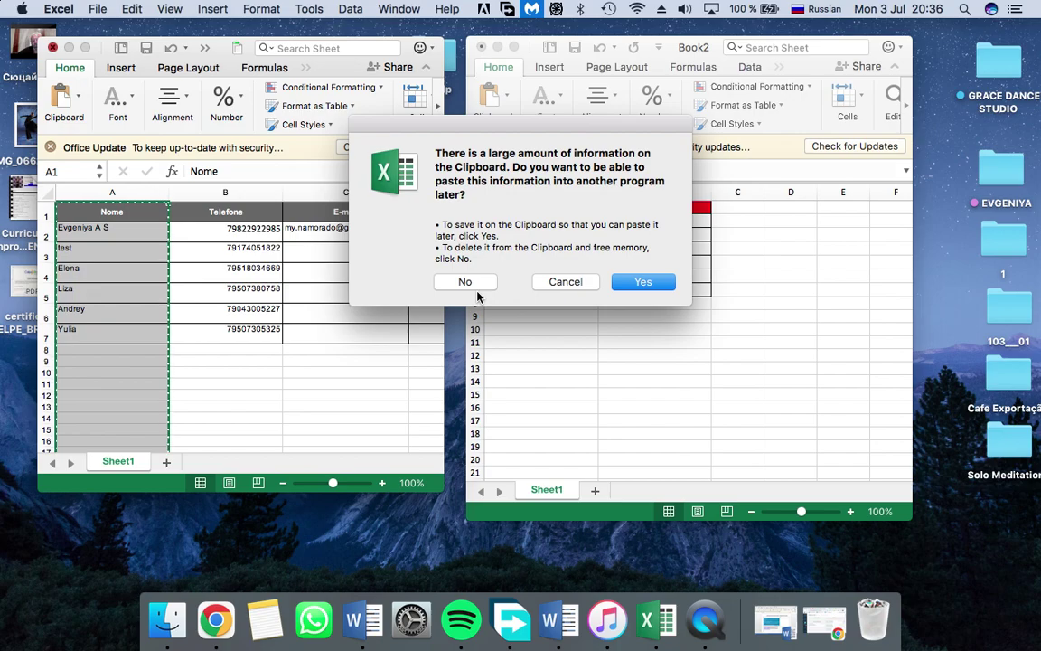
{"action": "left_click", "coordinate": [473, 282]}
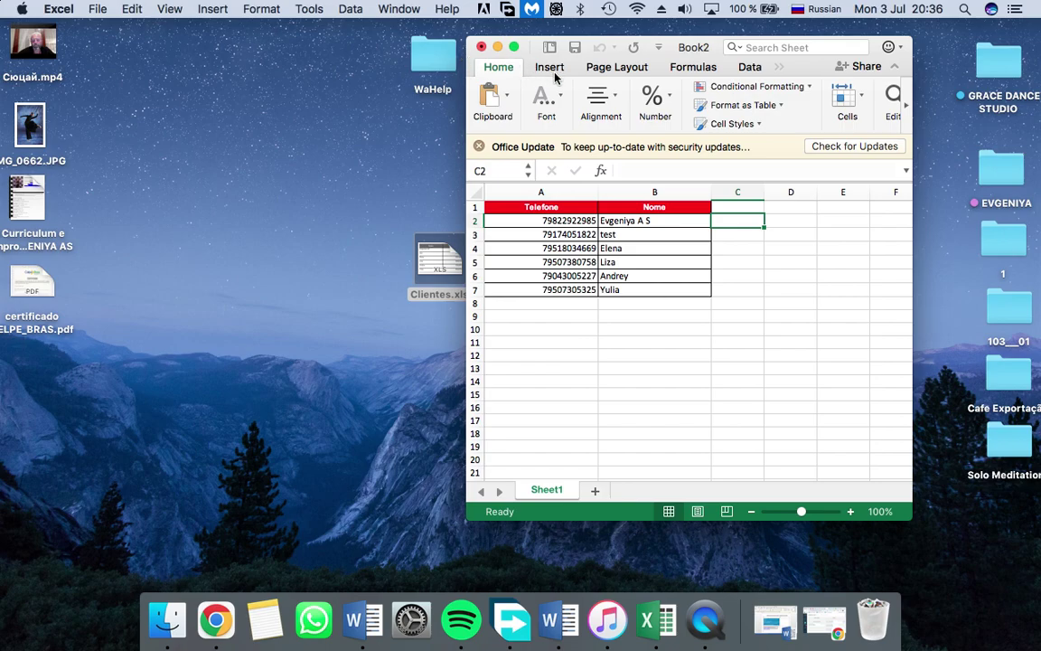
Save the new workbook to the Desktop as "Mensagens em massa Altegio - perdidos" in Excel Workbook (.xlsx) format.
{"action": "left_click", "coordinate": [102, 10]}
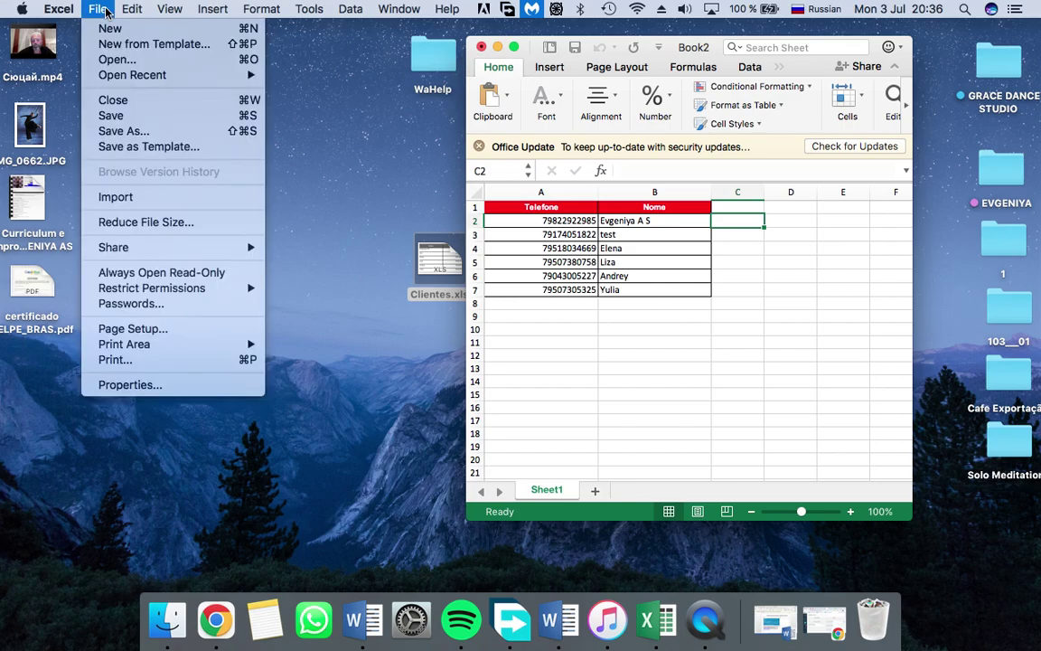
{"action": "left_click", "coordinate": [149, 131]}
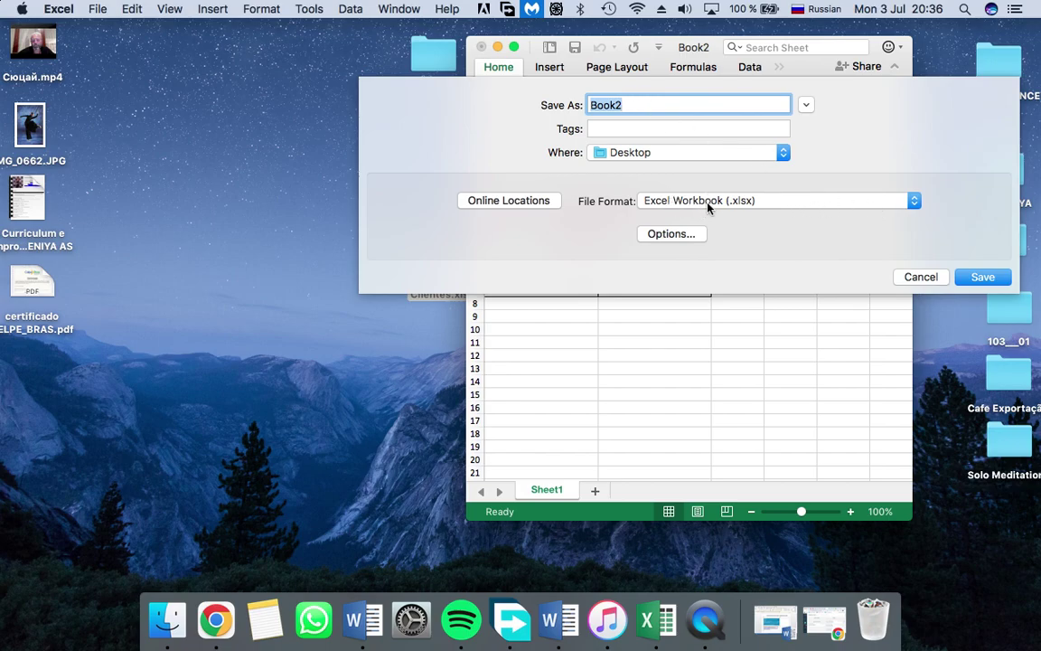
{"action": "left_click", "coordinate": [665, 106]}
{"action": "left_click_drag", "start_coordinate": [634, 106], "coordinate": [577, 99]}
{"action": "type", "text": "ls"}
{"action": "key", "text": "BackSpace"}
{"action": "key", "text": "BackSpace"}
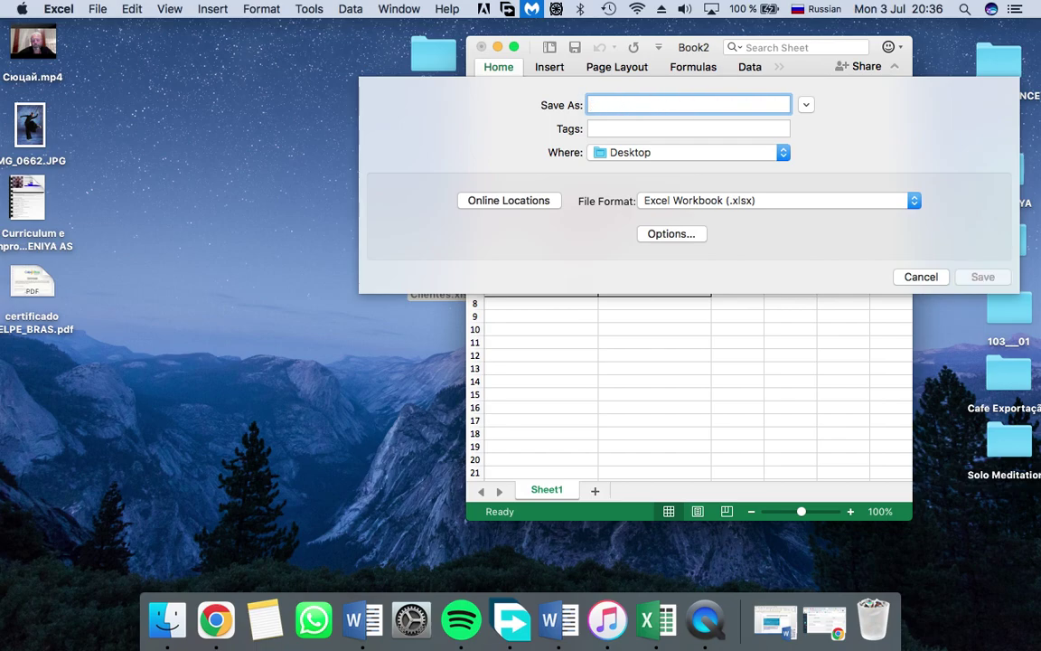
{"action": "key", "text": "ctrl+space"}
{"action": "type", "text": "Me"}
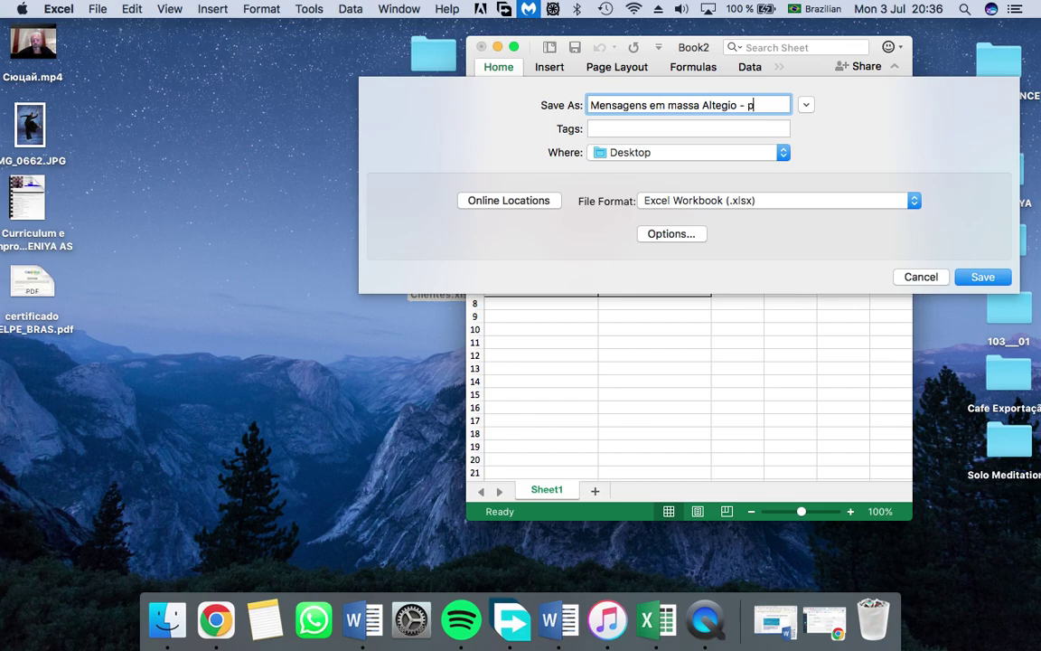
{"action": "type", "text": "s"}
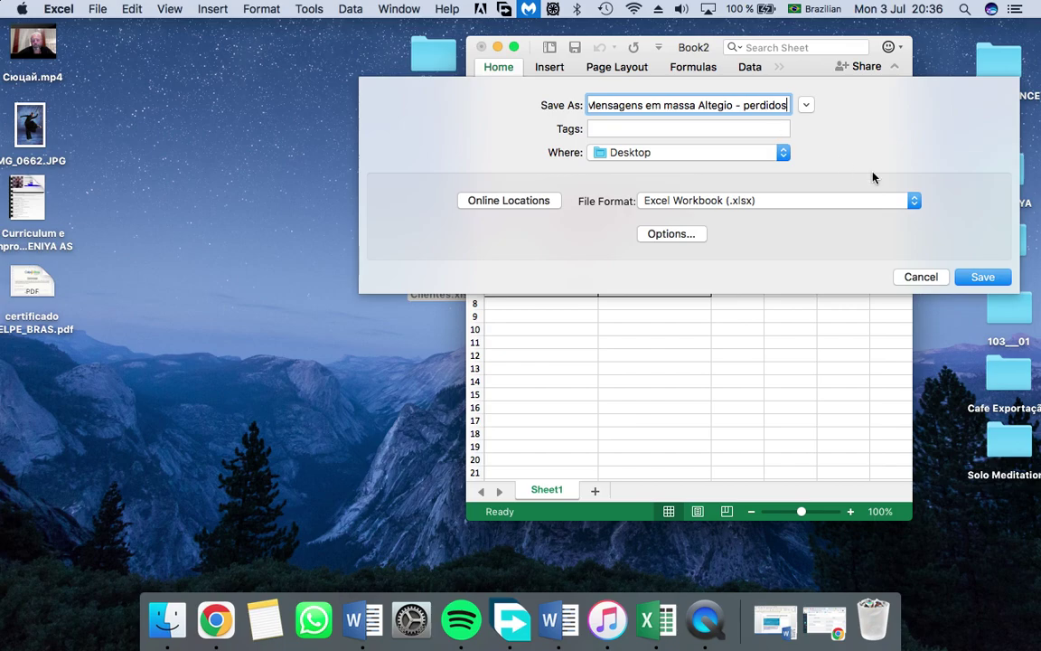
{"action": "left_click", "coordinate": [990, 277]}
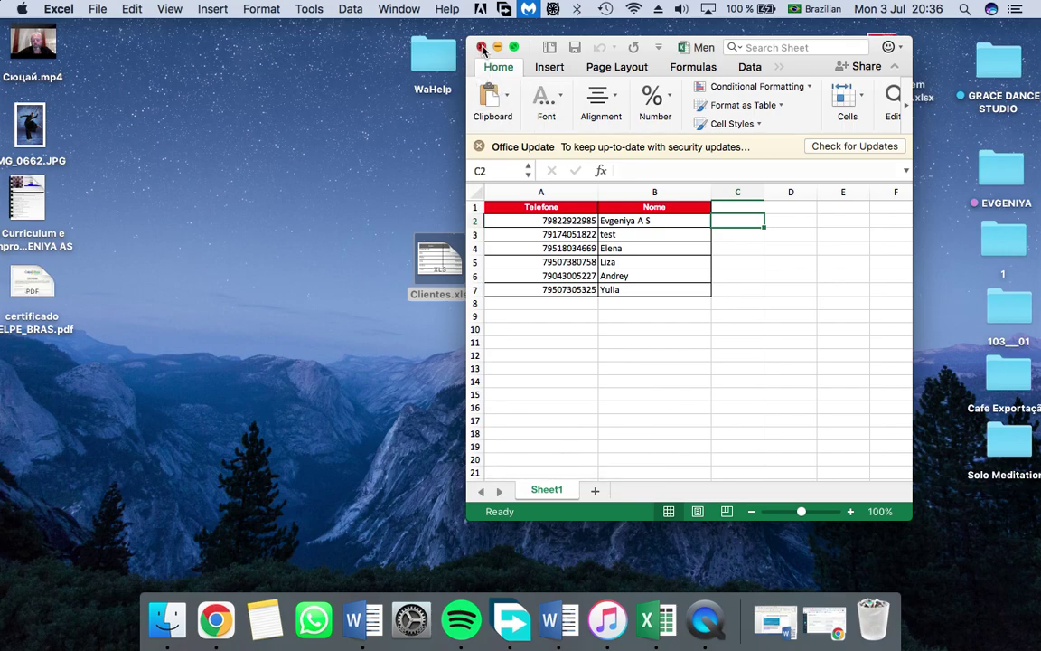
Close the saved workbook and move its file on the desktop to the free area below Clientes.xls and the kommo_export_contacts file.
{"action": "left_click", "coordinate": [481, 47]}
{"action": "left_click_drag", "start_coordinate": [888, 51], "coordinate": [511, 402]}
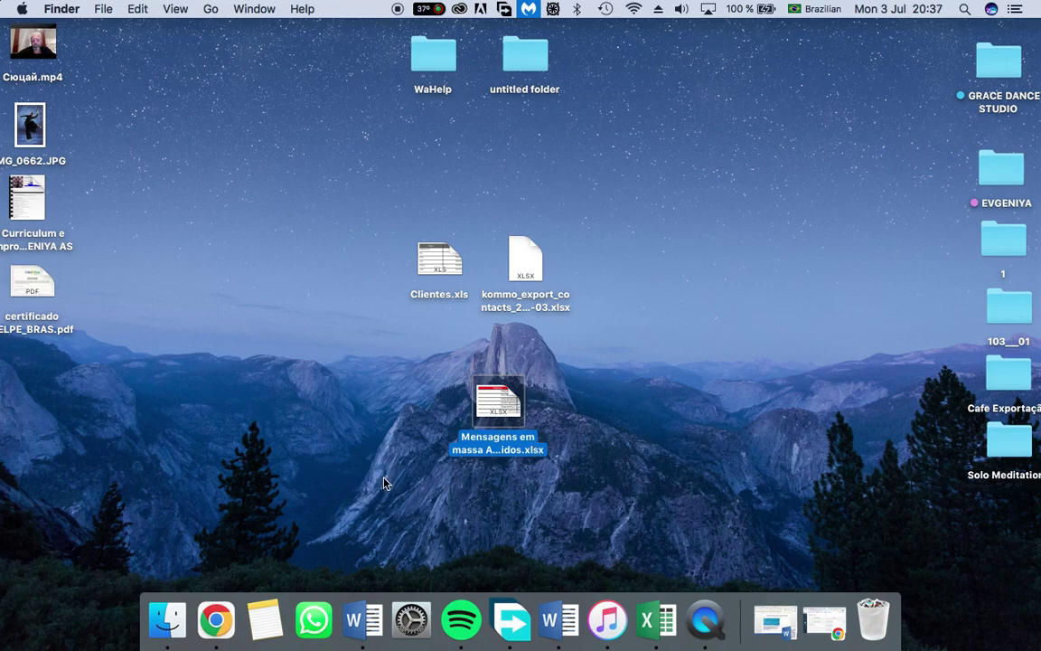
{"action": "left_click", "coordinate": [568, 443]}
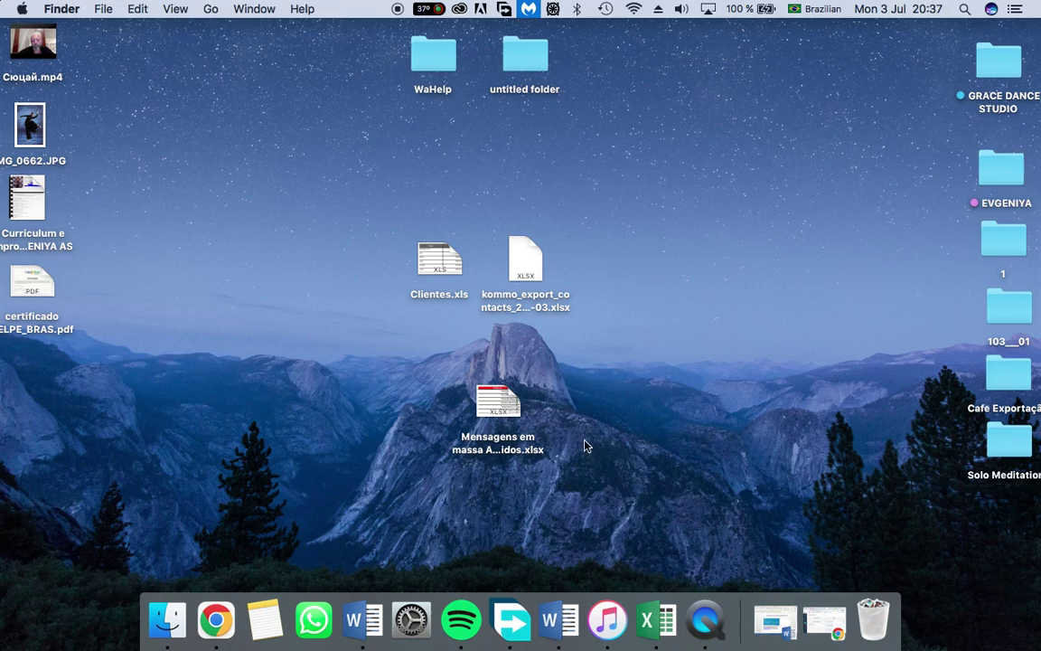